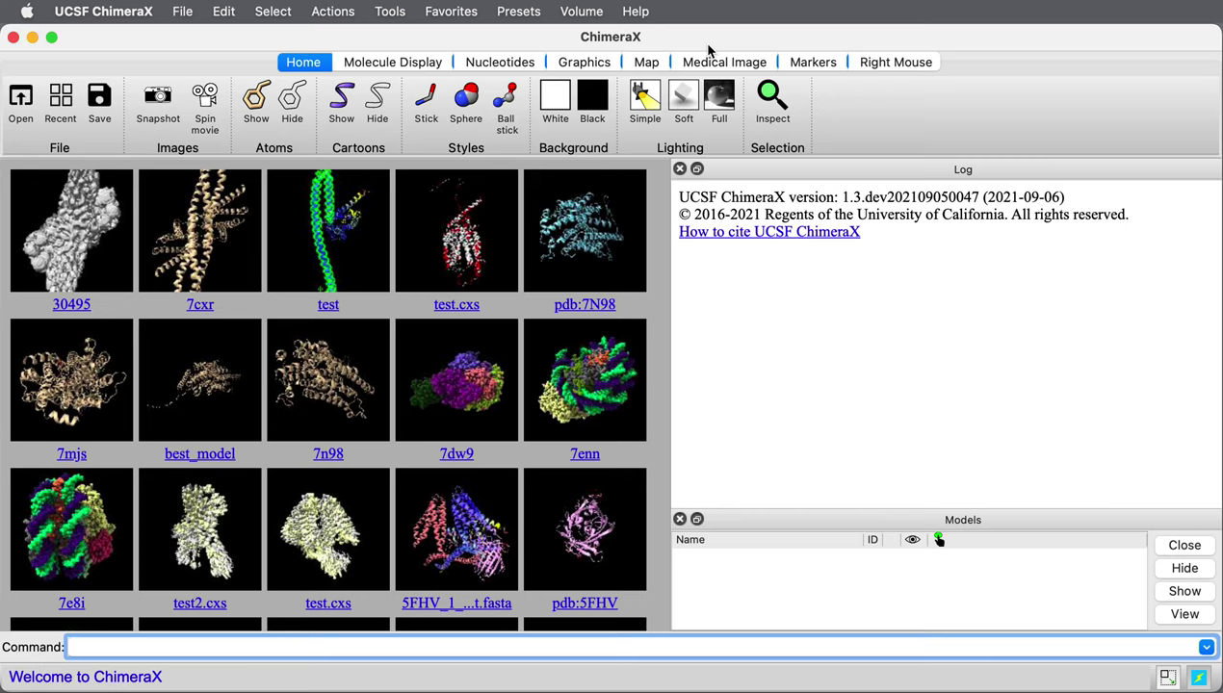
# Enter the command 'open 30495 from emdb' in the ChimeraX command line
pyautogui.click(183, 647)
pyautogui.write('open 30495 f')
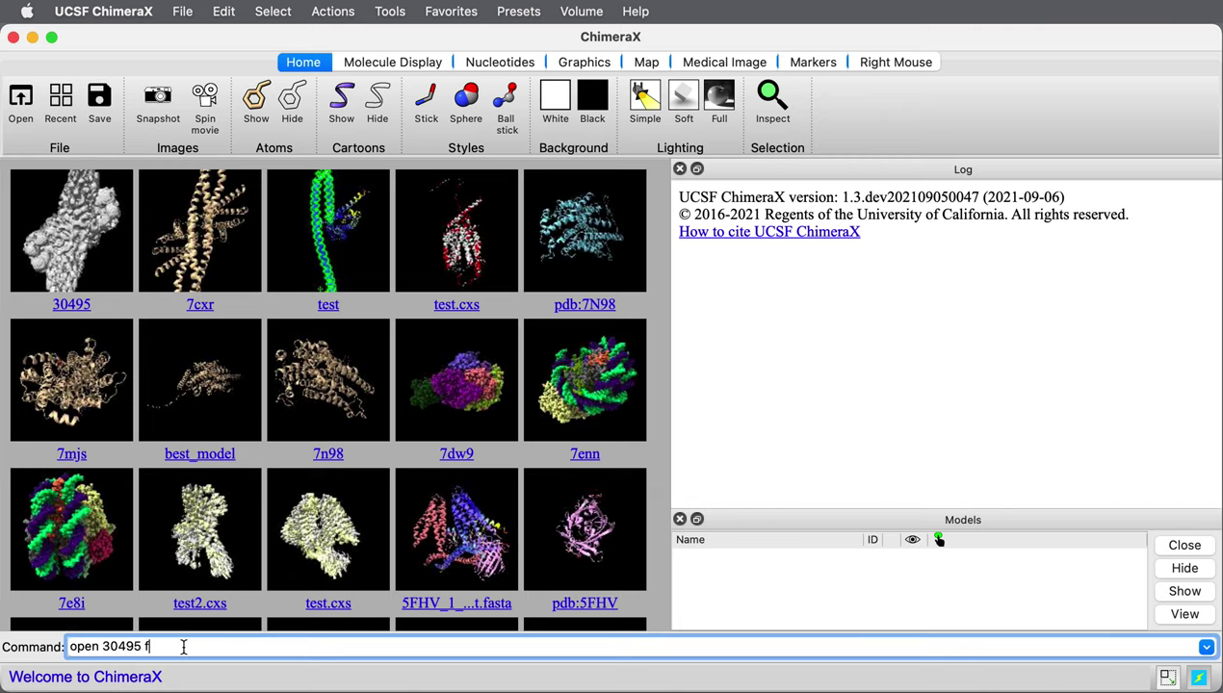
pyautogui.write('rom emdb')
# Load EMDB map 30495 and raise its contour level to 0.409
pyautogui.press('Return')
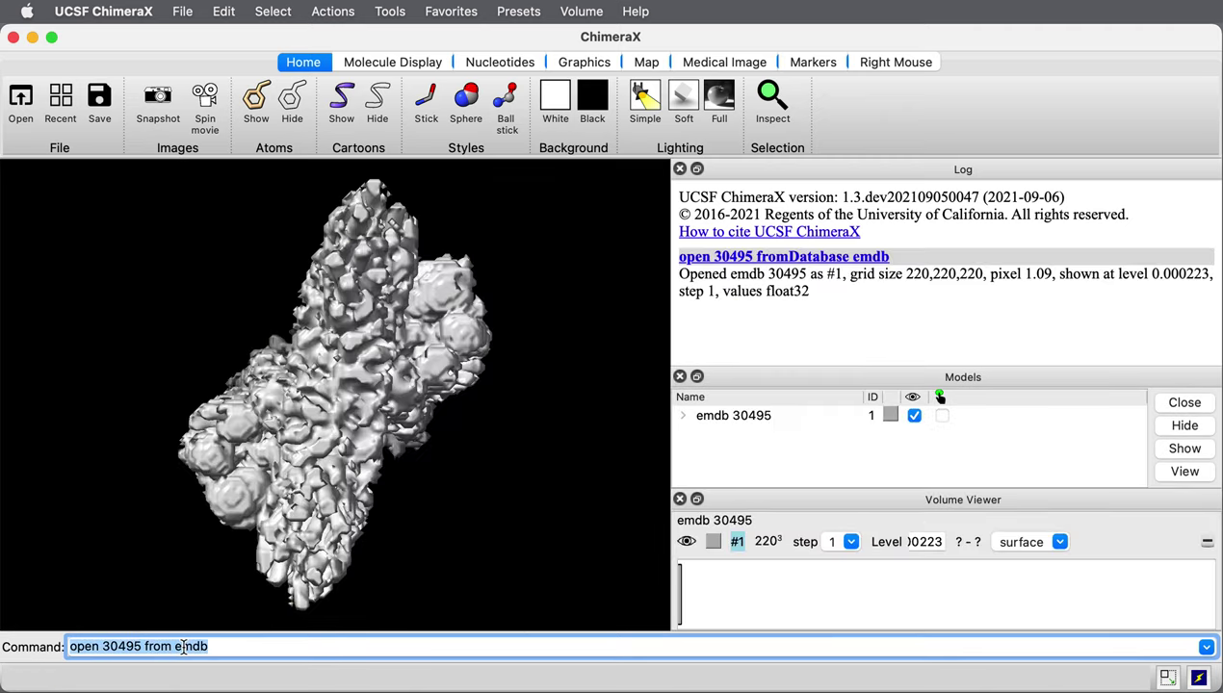
pyautogui.moveTo(289, 339); pyautogui.dragTo(462, 395)
pyautogui.moveTo(832, 577)
pyautogui.mouseDown()
pyautogui.moveTo(886, 575)
pyautogui.moveTo(680, 577)
pyautogui.moveTo(863, 575)
pyautogui.moveTo(851, 576)
pyautogui.mouseUp()
# Rotate the map 30495 surface through top-down and side views
pyautogui.moveTo(607, 367)
pyautogui.mouseDown()
pyautogui.moveTo(562, 274)
pyautogui.moveTo(576, 390)
pyautogui.mouseUp()
pyautogui.moveTo(422, 391)
pyautogui.mouseDown()
pyautogui.moveTo(409, 373)
pyautogui.moveTo(308, 396)
pyautogui.moveTo(372, 412)
pyautogui.mouseUp()
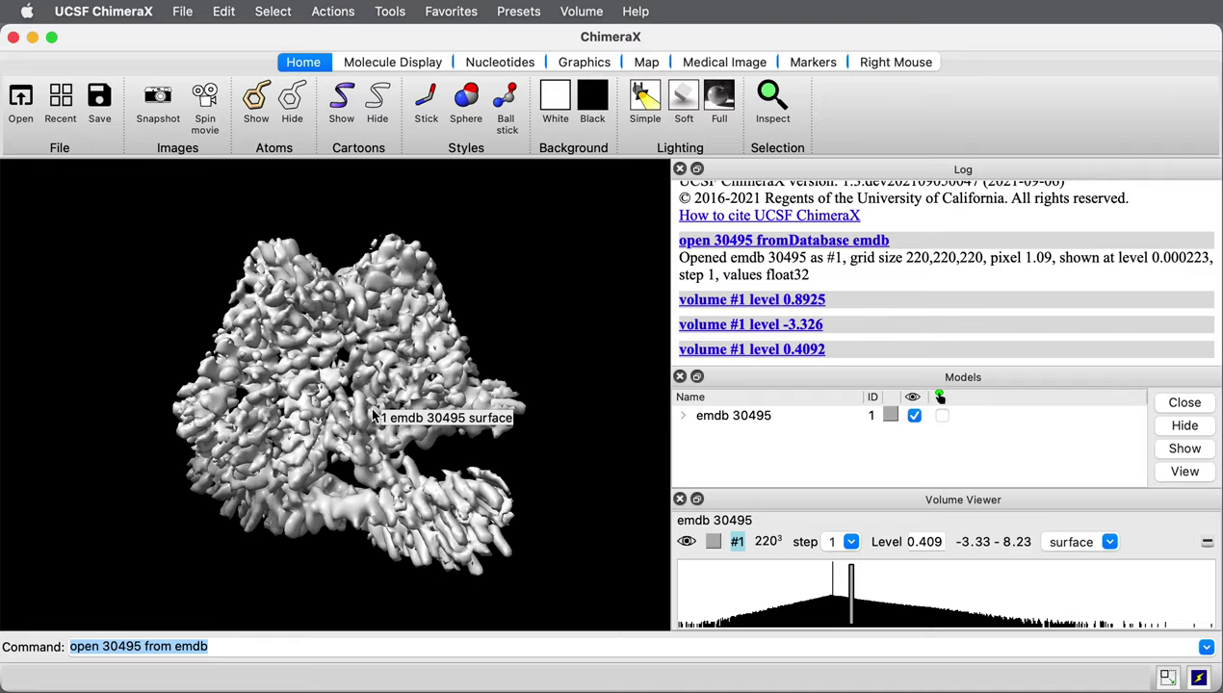
pyautogui.moveTo(373, 416)
pyautogui.mouseDown()
pyautogui.moveTo(390, 390)
pyautogui.moveTo(535, 377)
pyautogui.moveTo(352, 387)
pyautogui.moveTo(366, 403)
pyautogui.mouseUp()
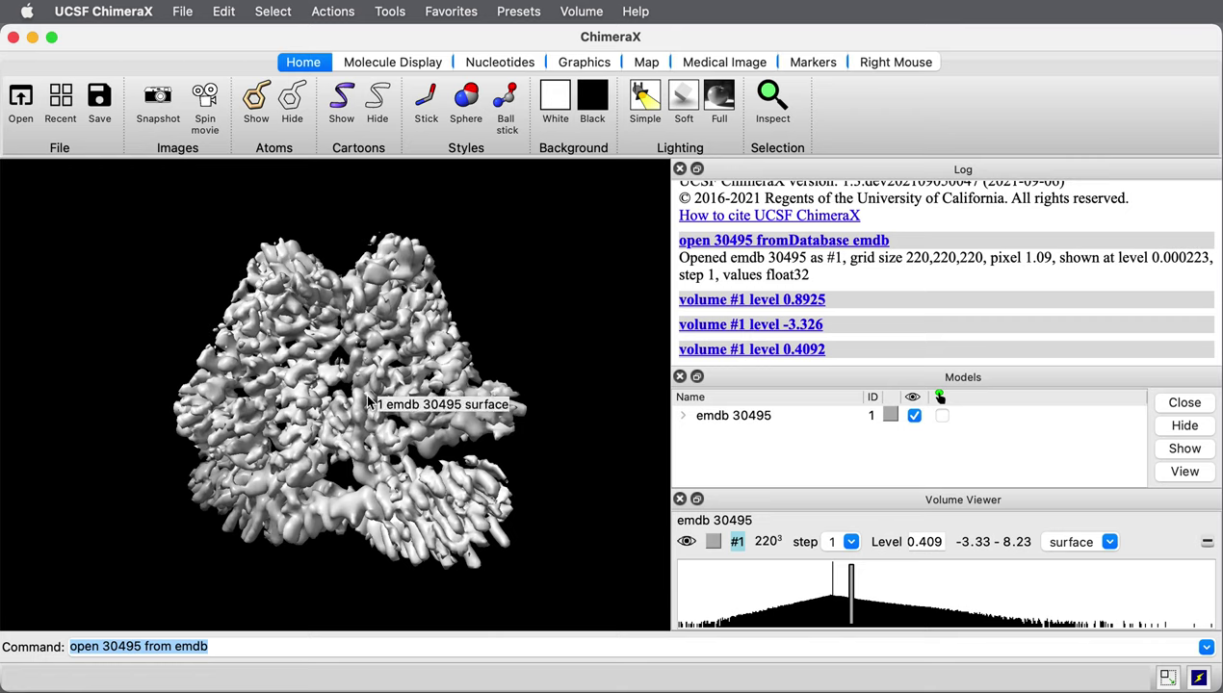
pyautogui.moveTo(369, 403); pyautogui.dragTo(397, 397)
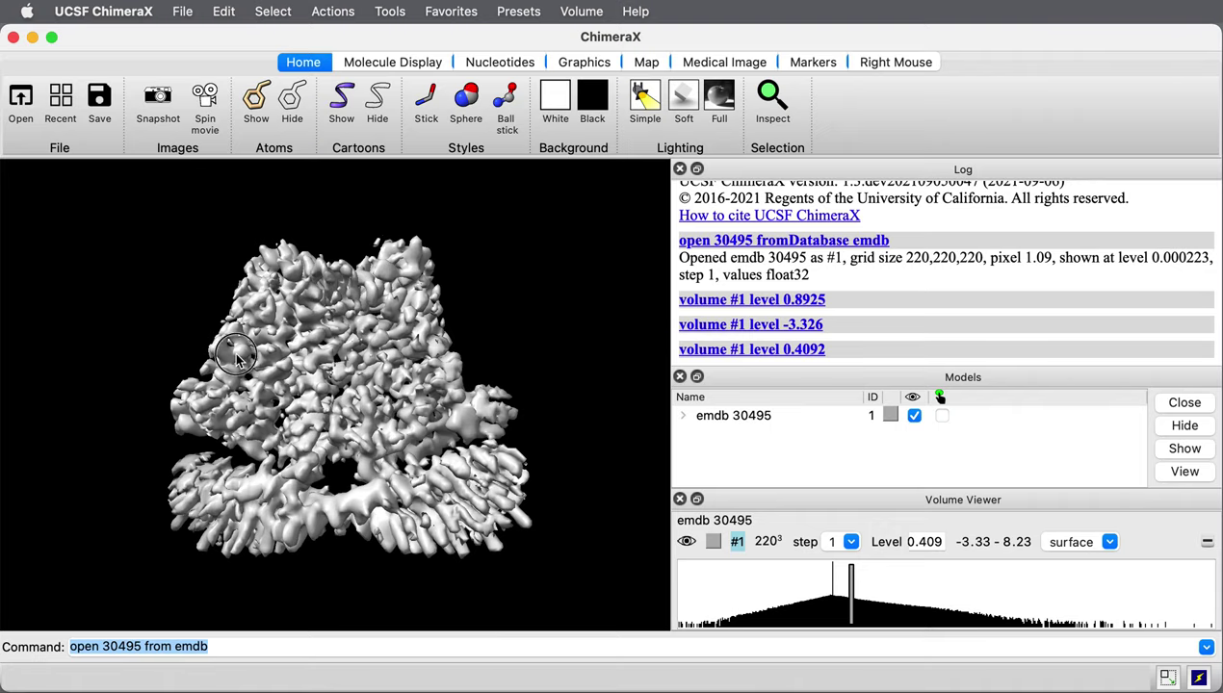
pyautogui.moveTo(232, 354); pyautogui.dragTo(255, 368)
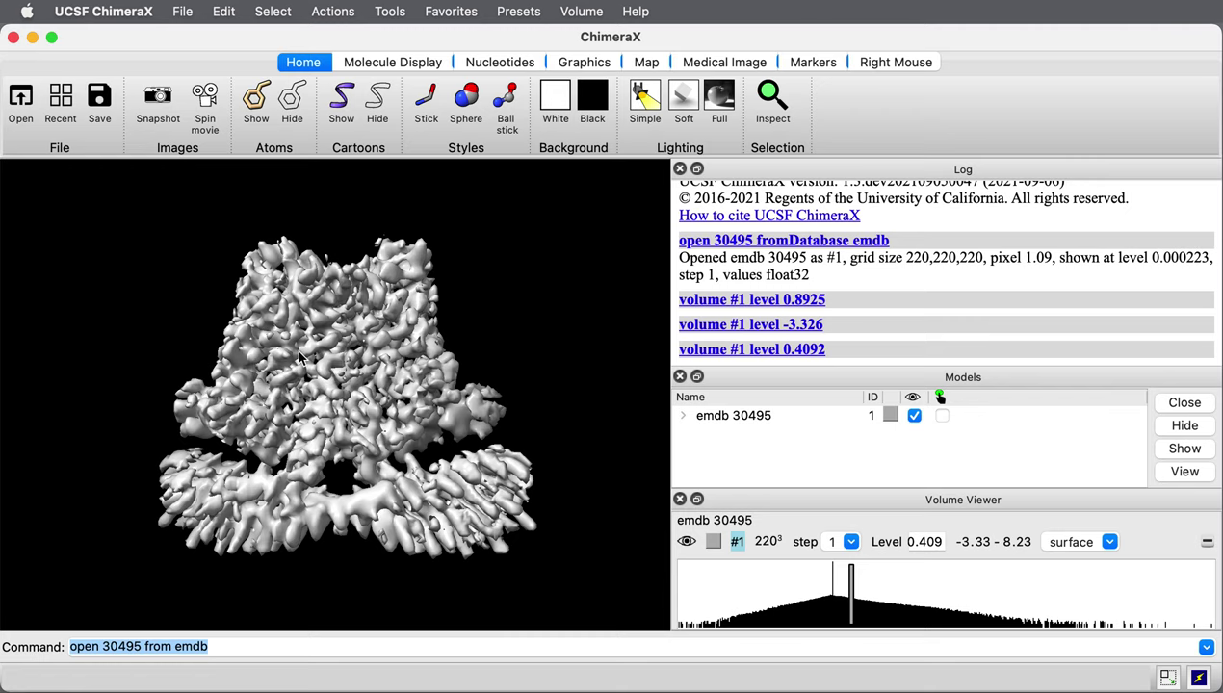
# Apply Soft lighting to the map 30495 surface, then tilt and zoom to check the shading
pyautogui.moveTo(257, 370); pyautogui.dragTo(293, 360)
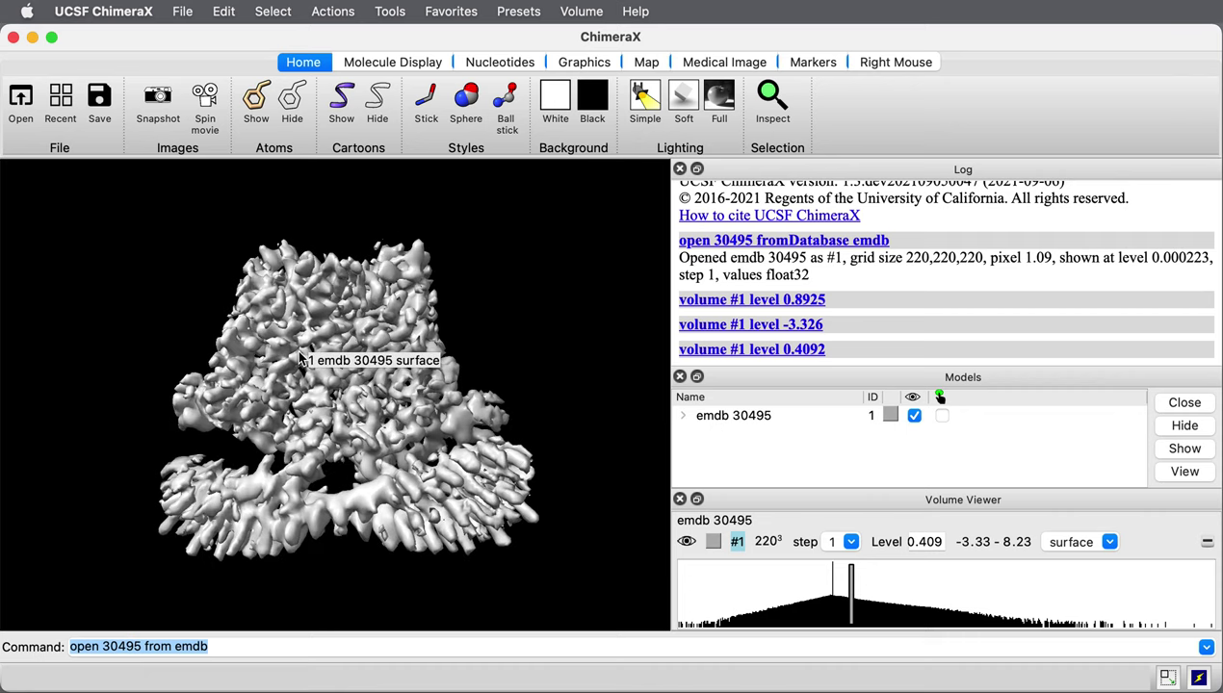
pyautogui.click(684, 104)
pyautogui.moveTo(327, 539); pyautogui.dragTo(407, 557)
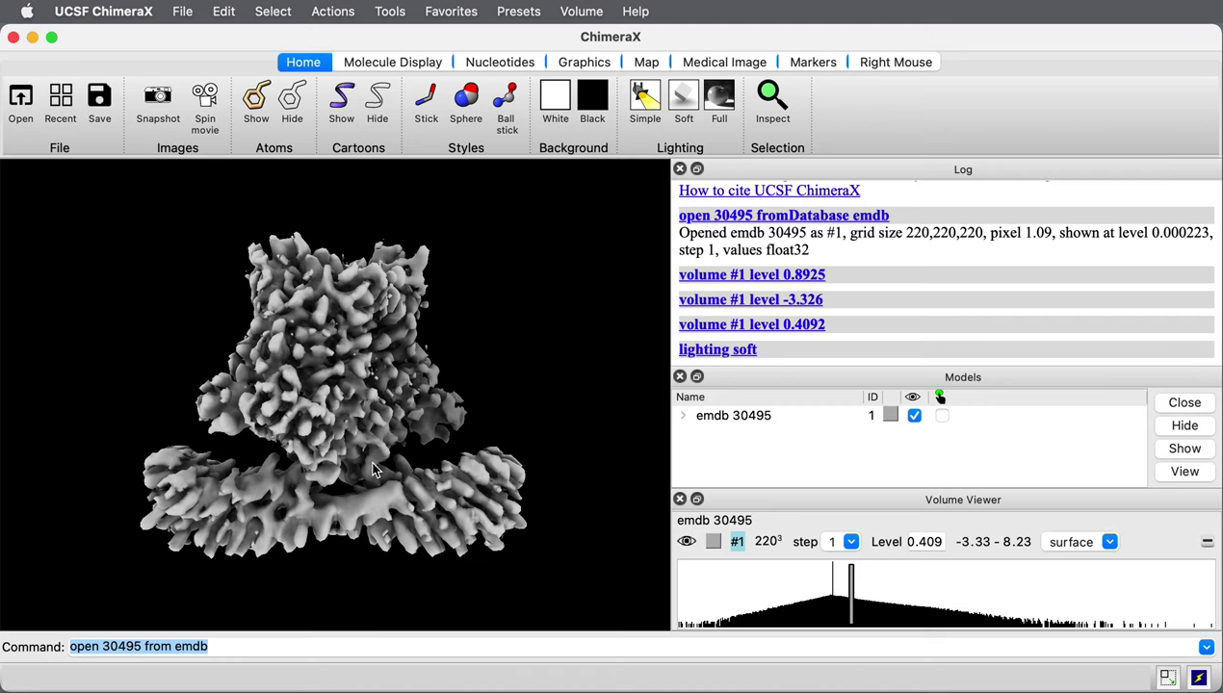
pyautogui.scroll(5, 375, 468)
pyautogui.scroll(2, 375, 470)
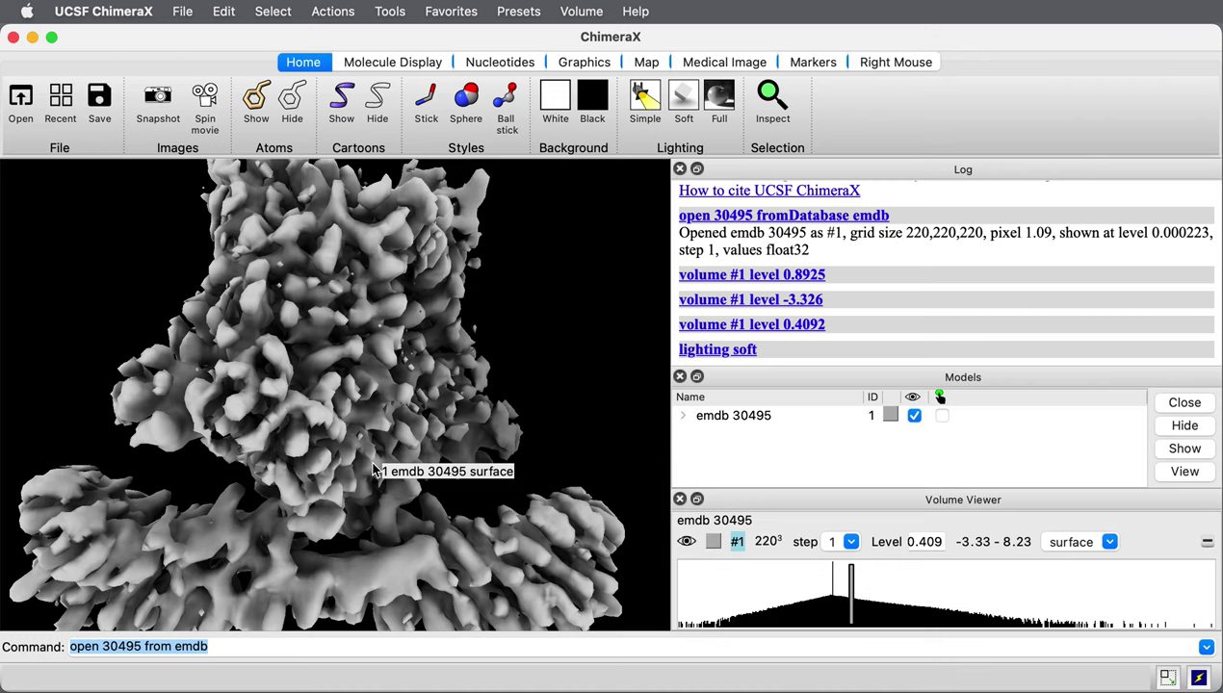
pyautogui.scroll(-3, 375, 470)
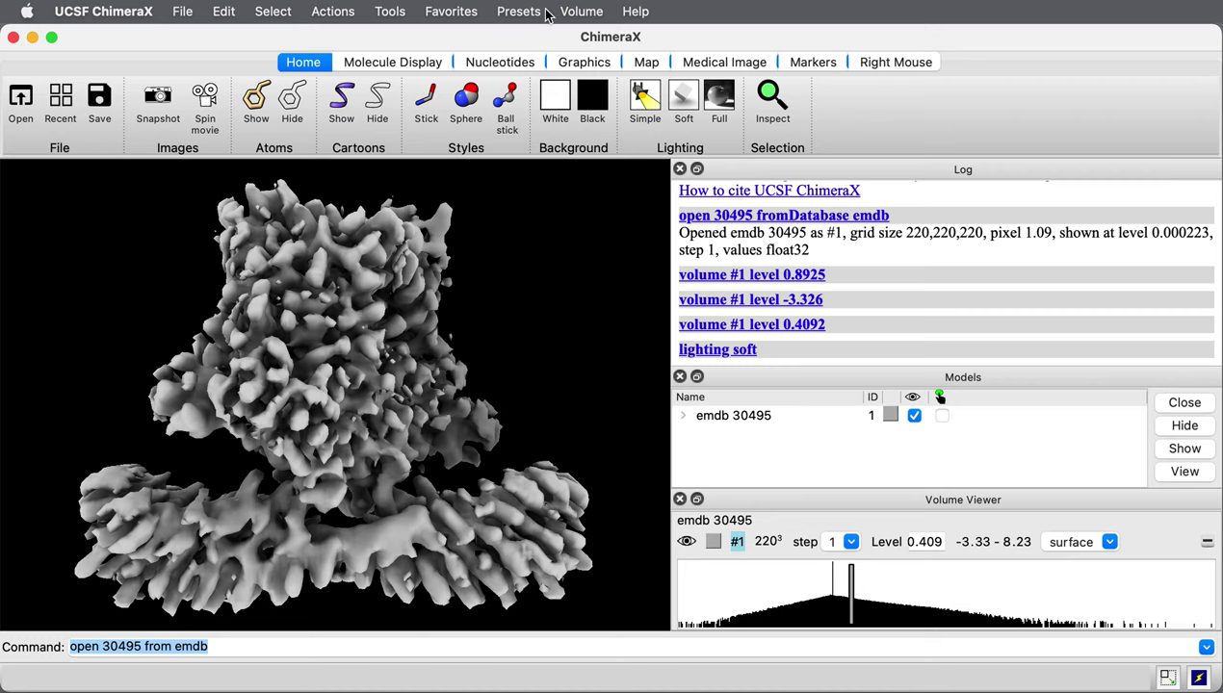
# Open the AlphaFold panel from Tools > Structure Prediction
pyautogui.click(390, 11)
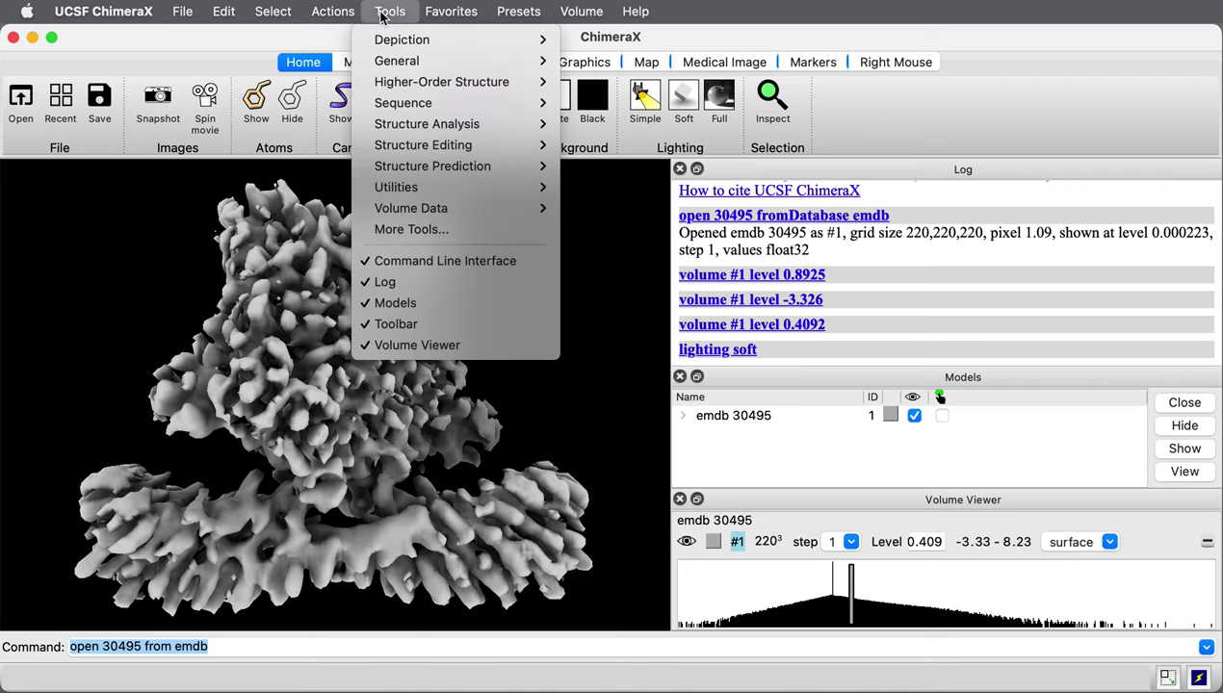
pyautogui.moveTo(407, 170)
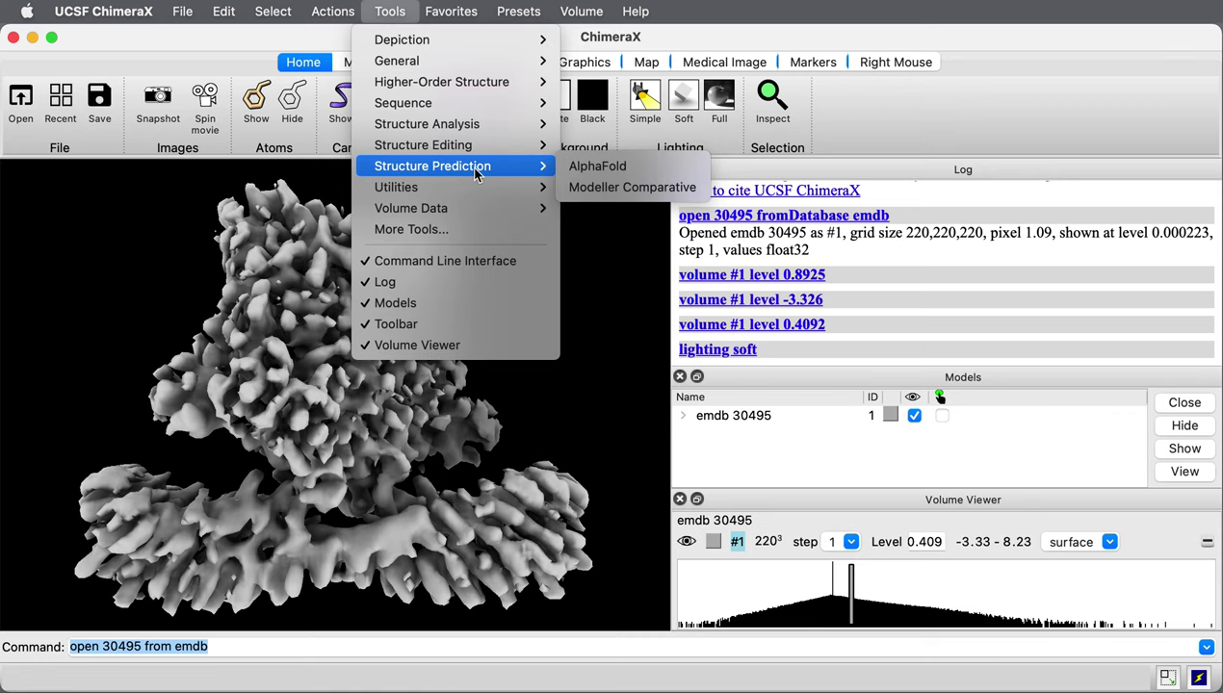
pyautogui.click(606, 169)
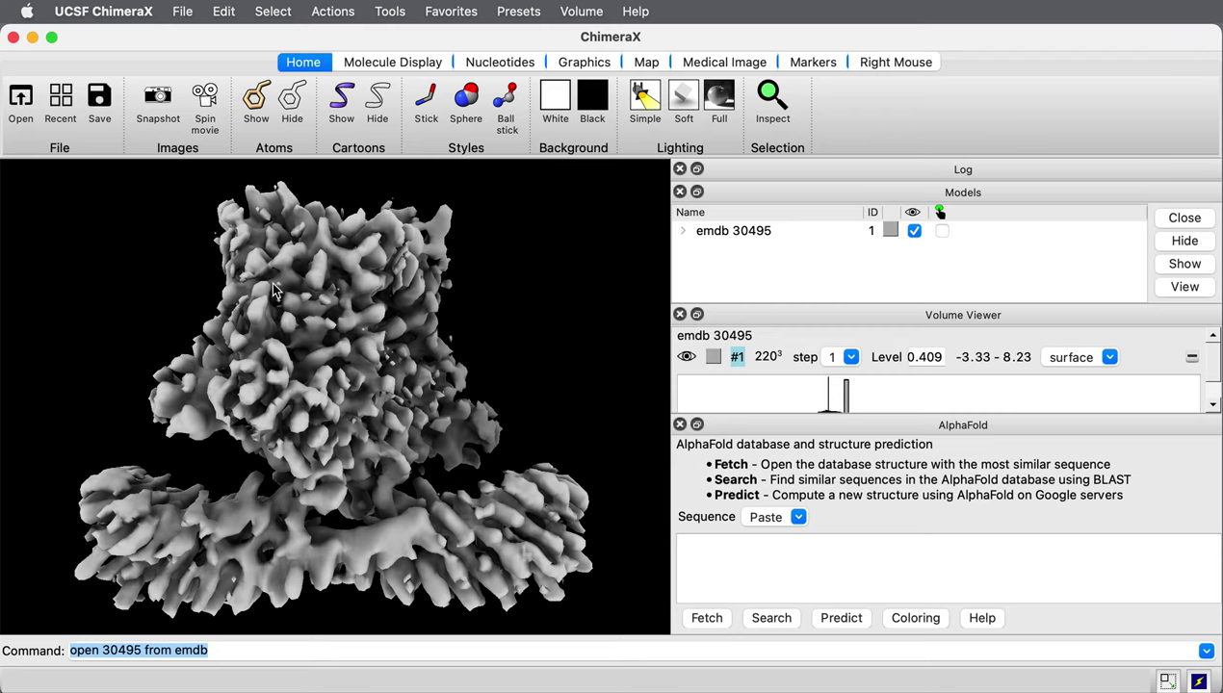
# Copy the TACAN sequence from UniProt in Safari, then minimize Safari
pyautogui.moveTo(275, 290)
pyautogui.moveTo(3, 681)
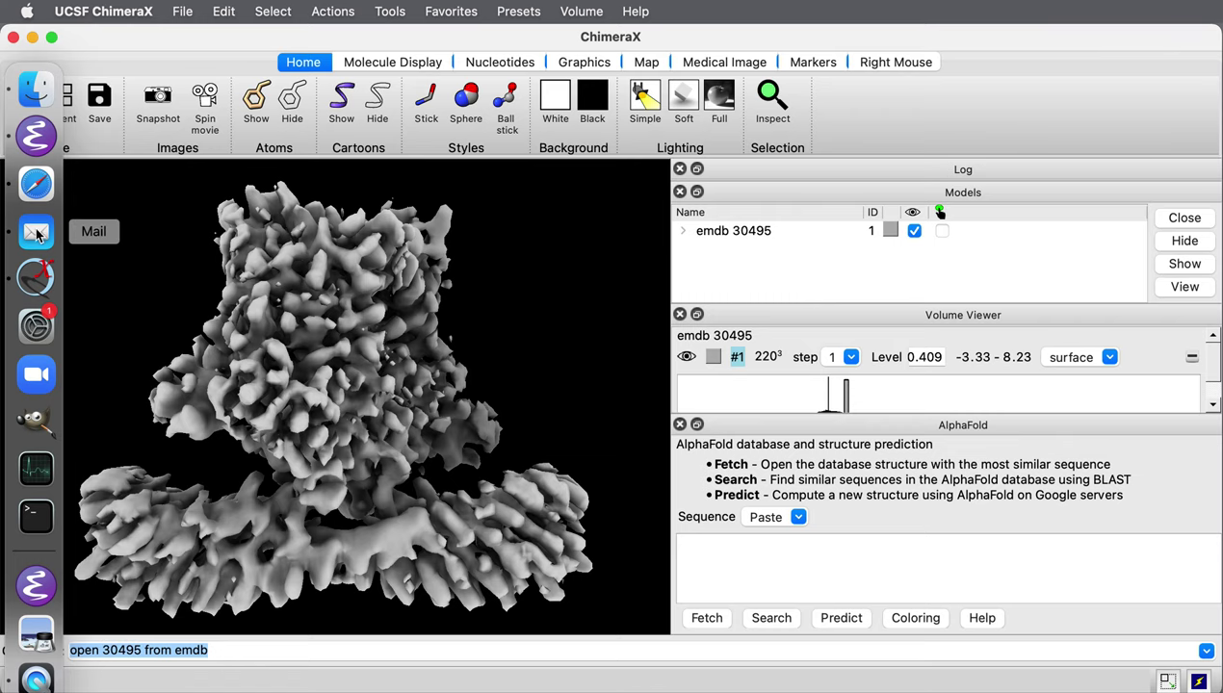
pyautogui.click(35, 193)
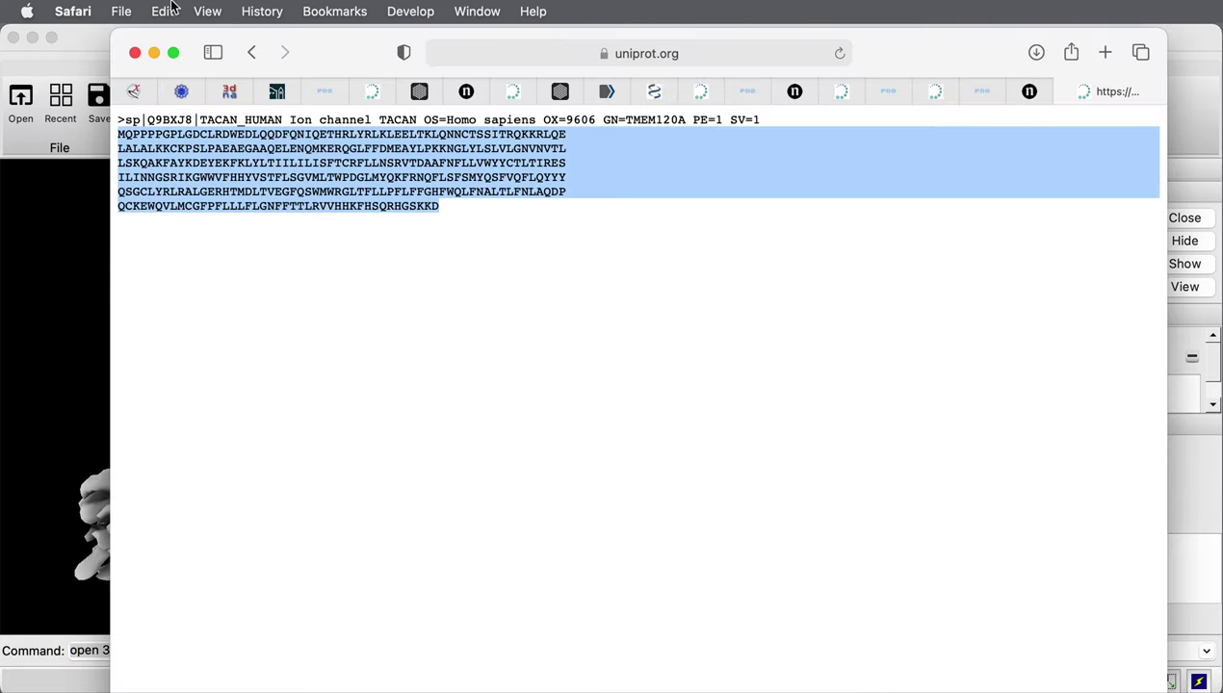
pyautogui.click(154, 53)
# Paste the TACAN sequence into AlphaFold and fetch the TACAN_HUMAN prediction as model #2
pyautogui.click(732, 542)
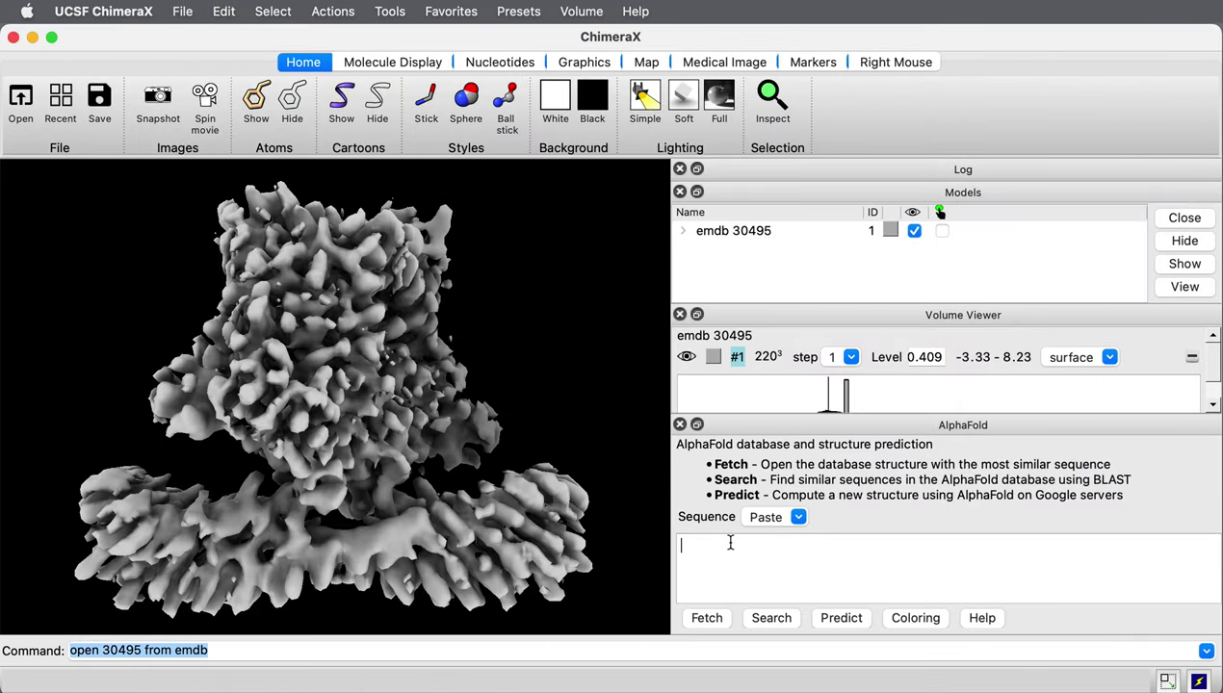
pyautogui.press('super+v')
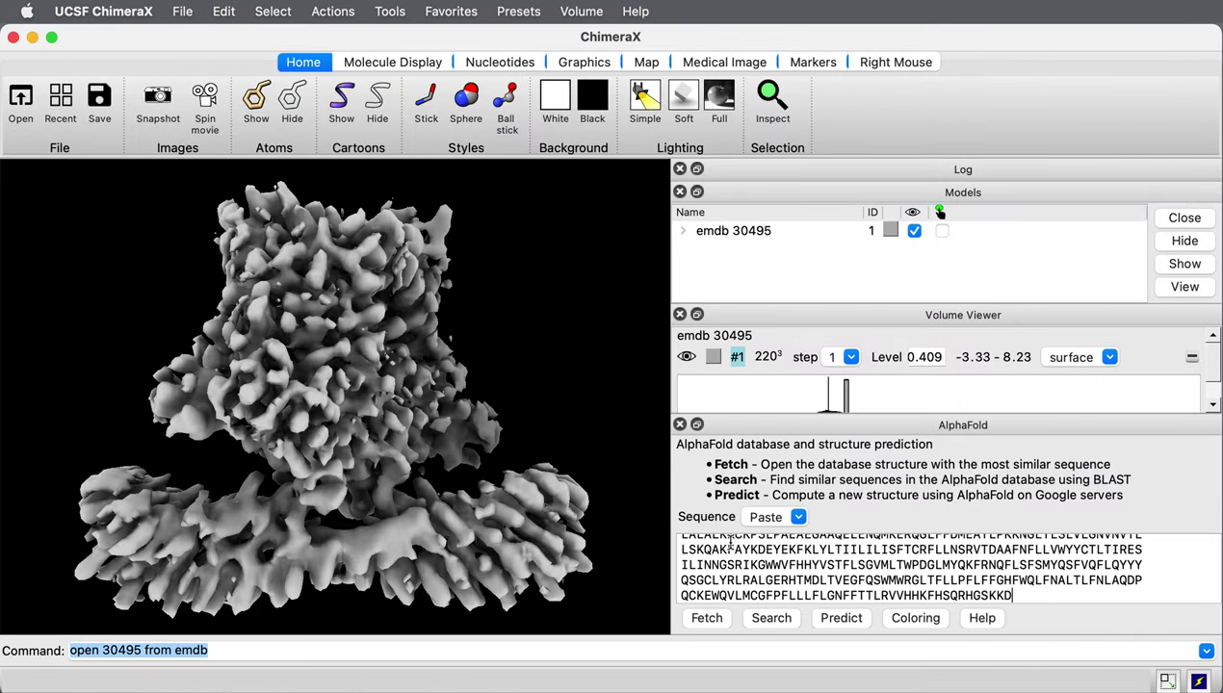
pyautogui.click(715, 626)
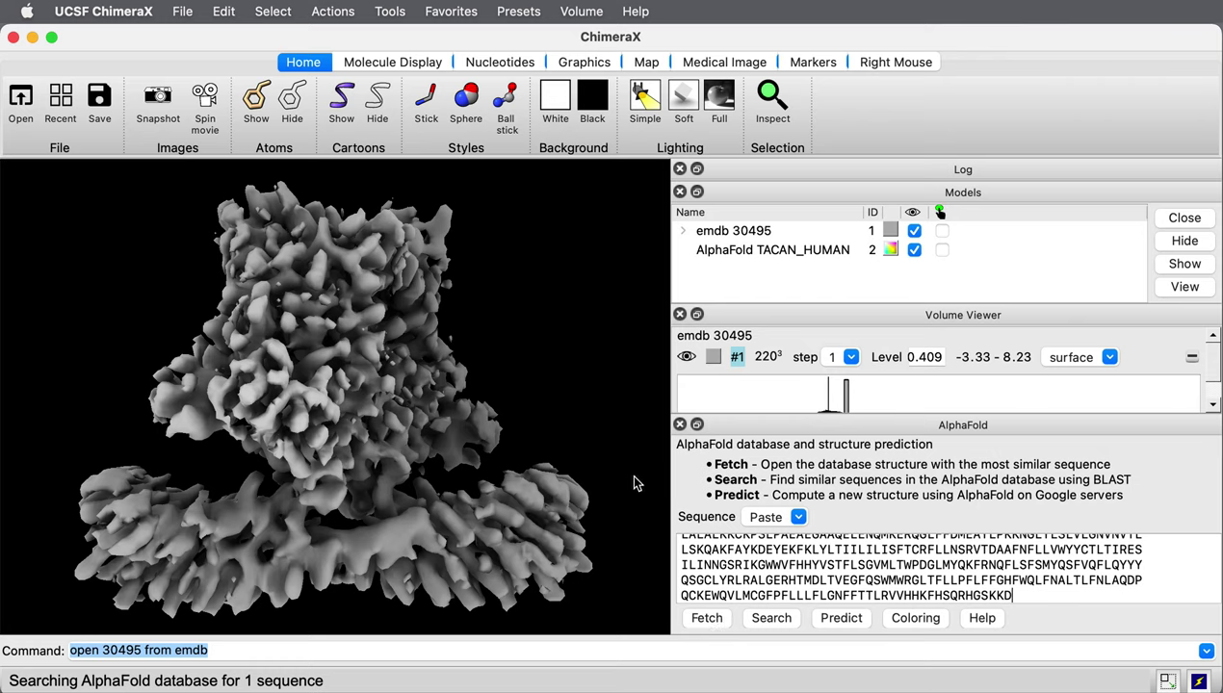
pyautogui.scroll(-5, 446, 369)
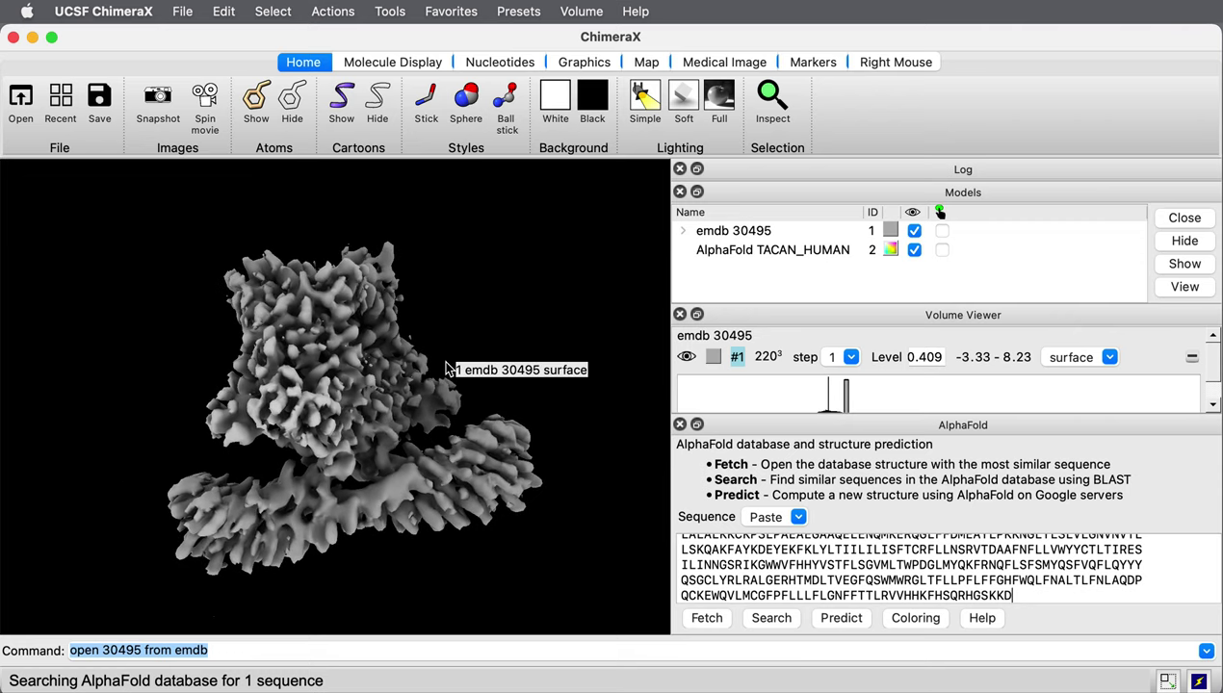
pyautogui.scroll(-5, 445, 369)
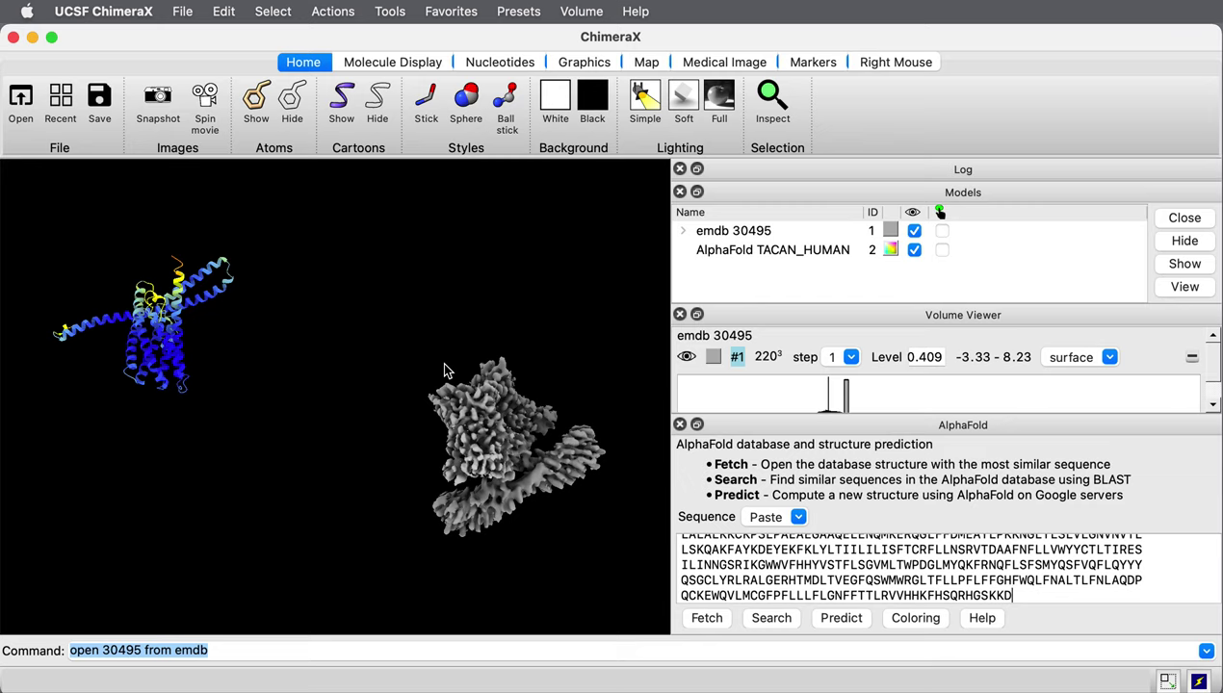
# Hide the map 30495 surface and fit the AlphaFold model in view
pyautogui.click(914, 232)
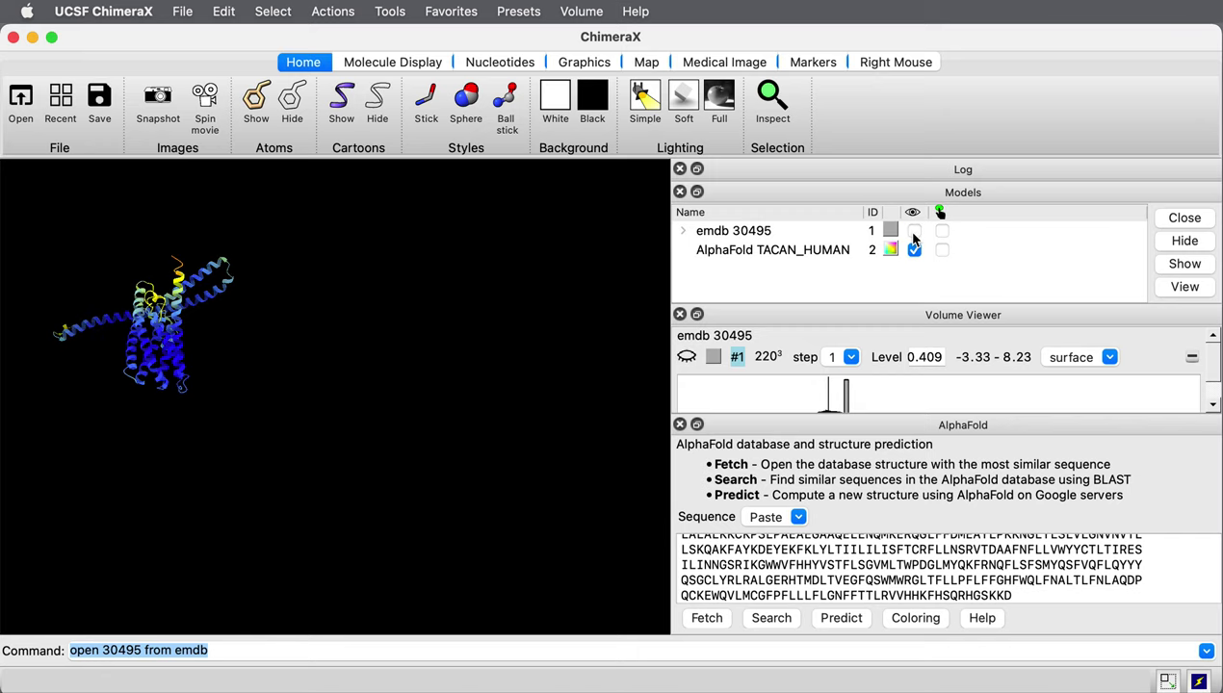
pyautogui.click(577, 65)
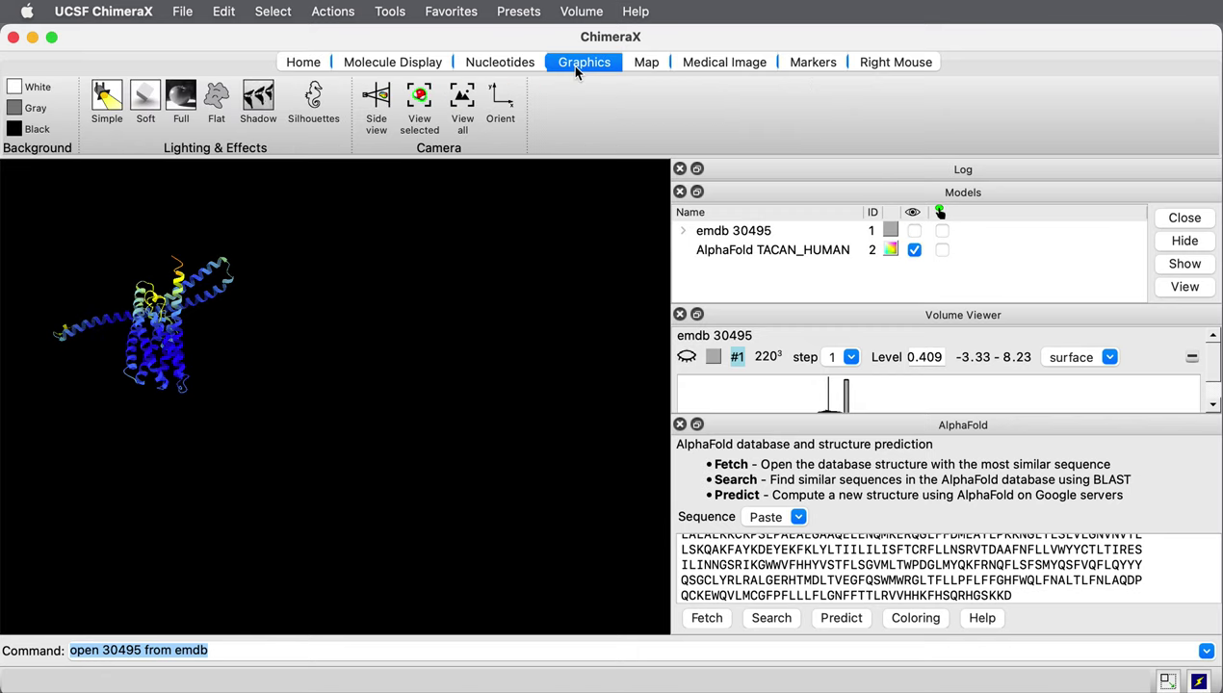
pyautogui.click(453, 102)
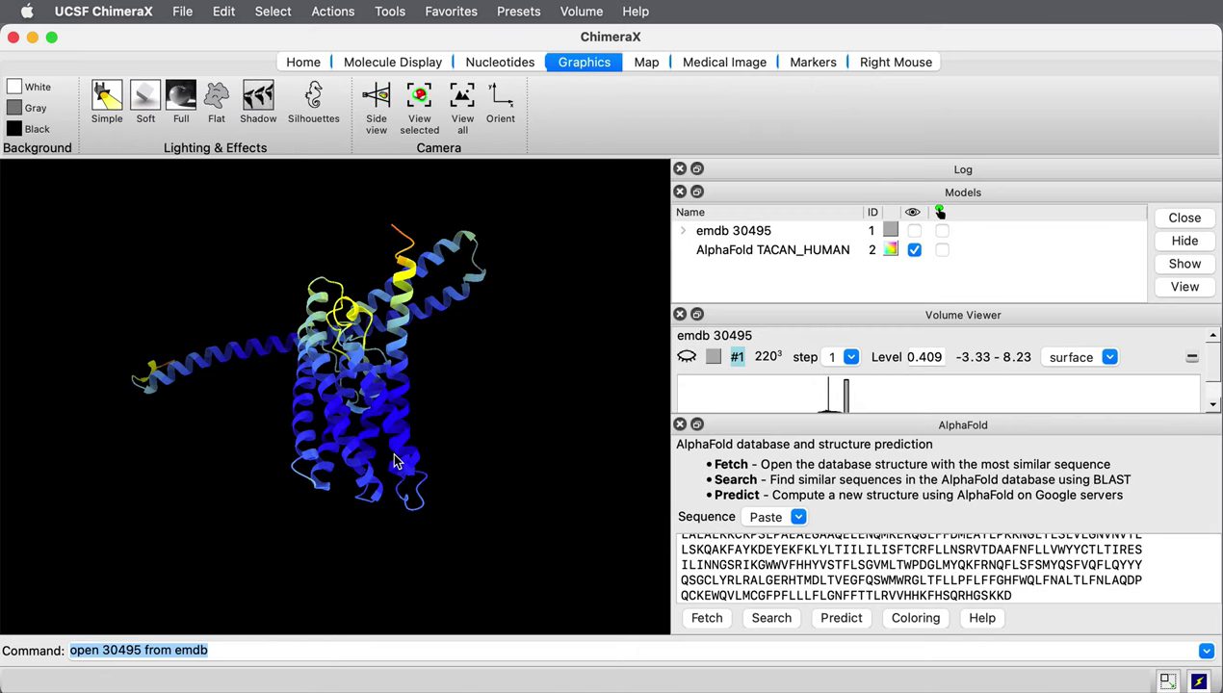
# Rotate the AlphaFold TACAN model to inspect its long helix and transmembrane bundle
pyautogui.moveTo(365, 204)
pyautogui.mouseDown()
pyautogui.moveTo(307, 186)
pyautogui.moveTo(364, 207)
pyautogui.moveTo(350, 204)
pyautogui.mouseUp()
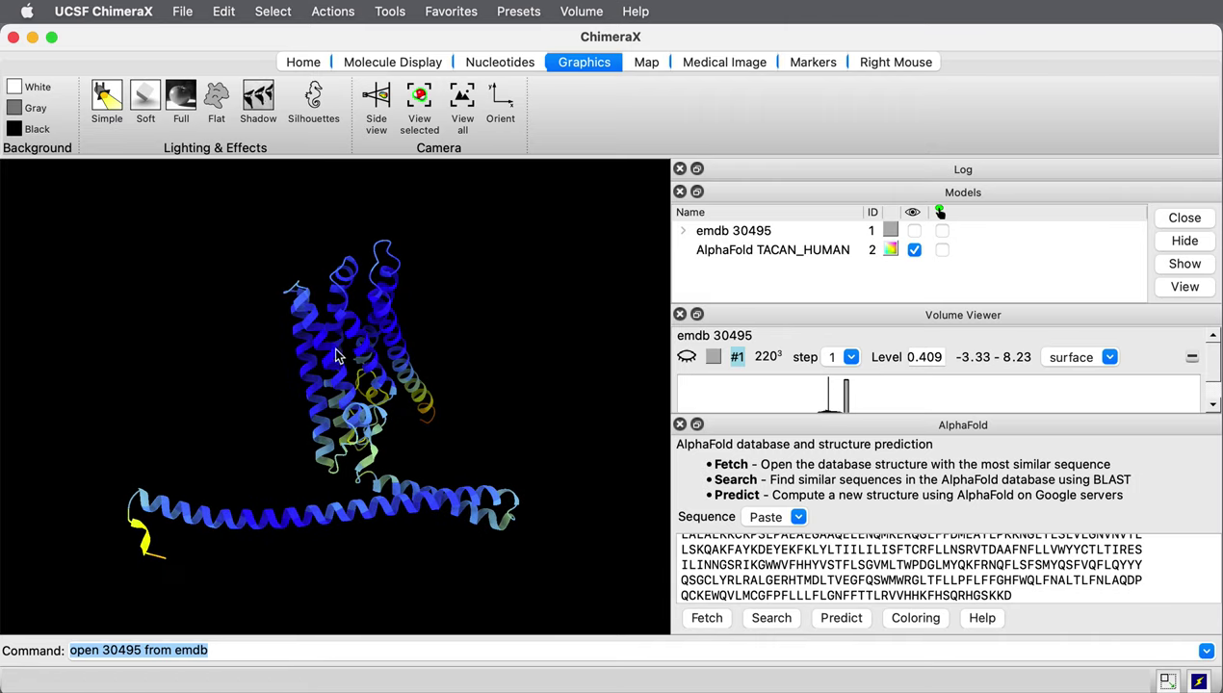
pyautogui.moveTo(337, 356)
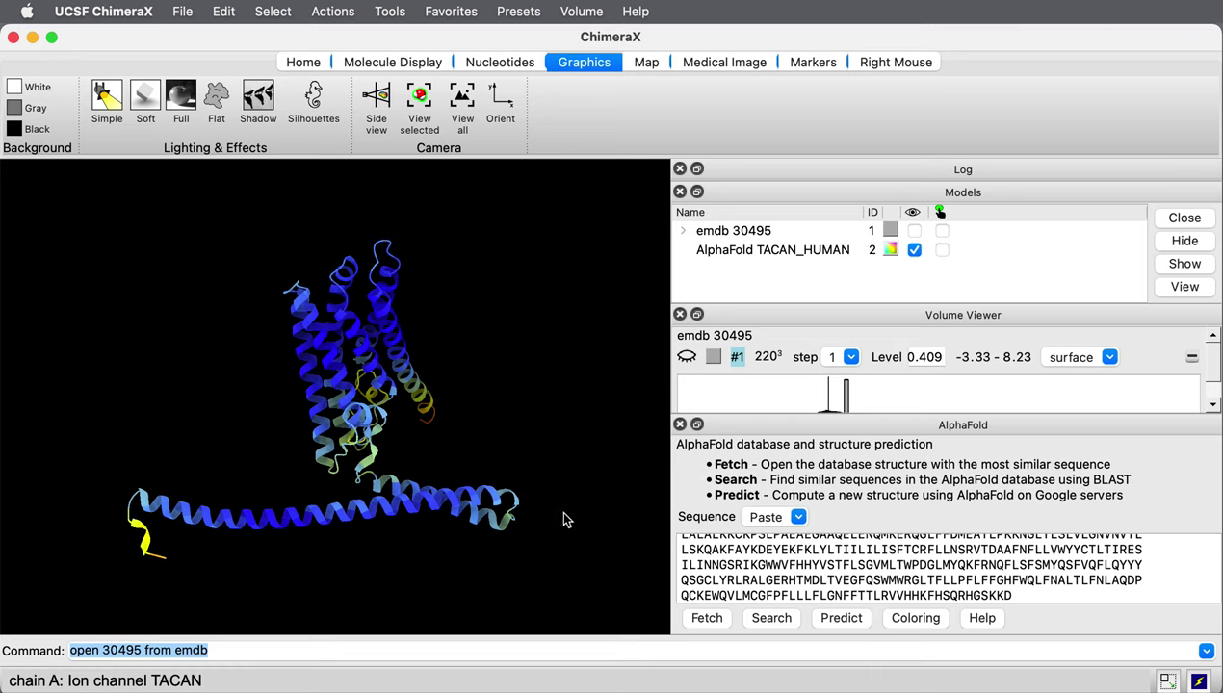
pyautogui.moveTo(284, 481)
pyautogui.mouseDown()
pyautogui.moveTo(281, 404)
pyautogui.moveTo(301, 372)
pyautogui.moveTo(296, 488)
pyautogui.mouseUp()
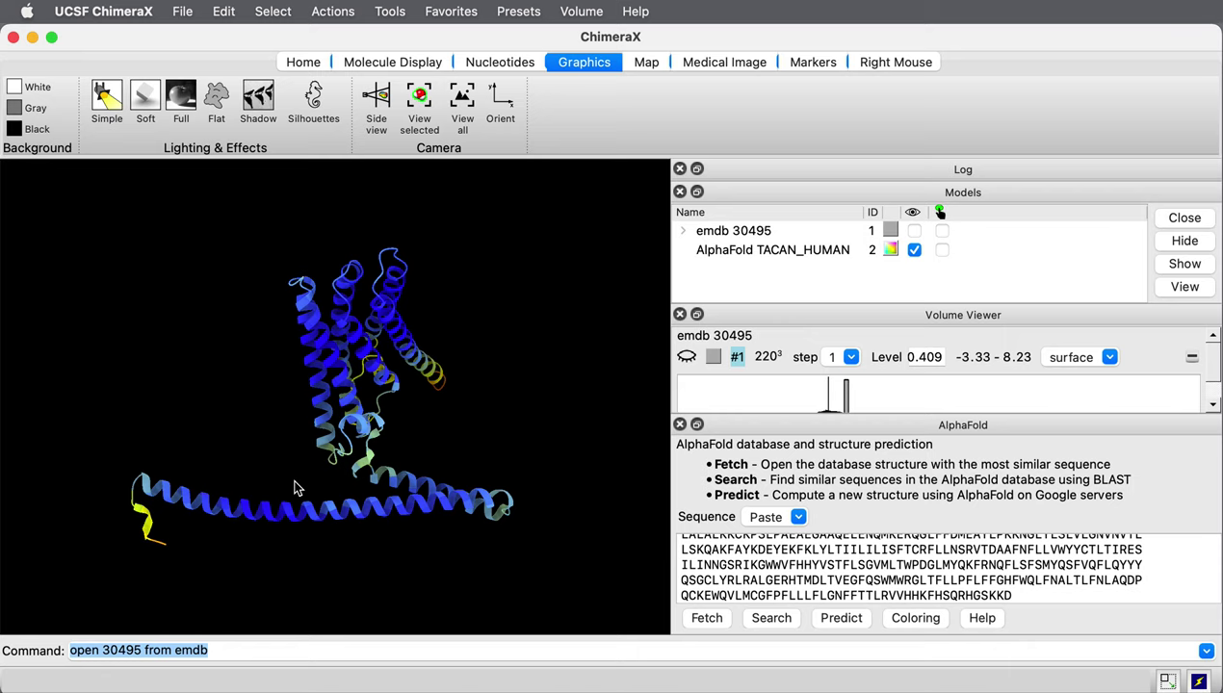
# Show the emdb 30495 map again and zoom out to see it beside the TACAN ribbon
pyautogui.click(914, 231)
pyautogui.scroll(-10, 429, 414)
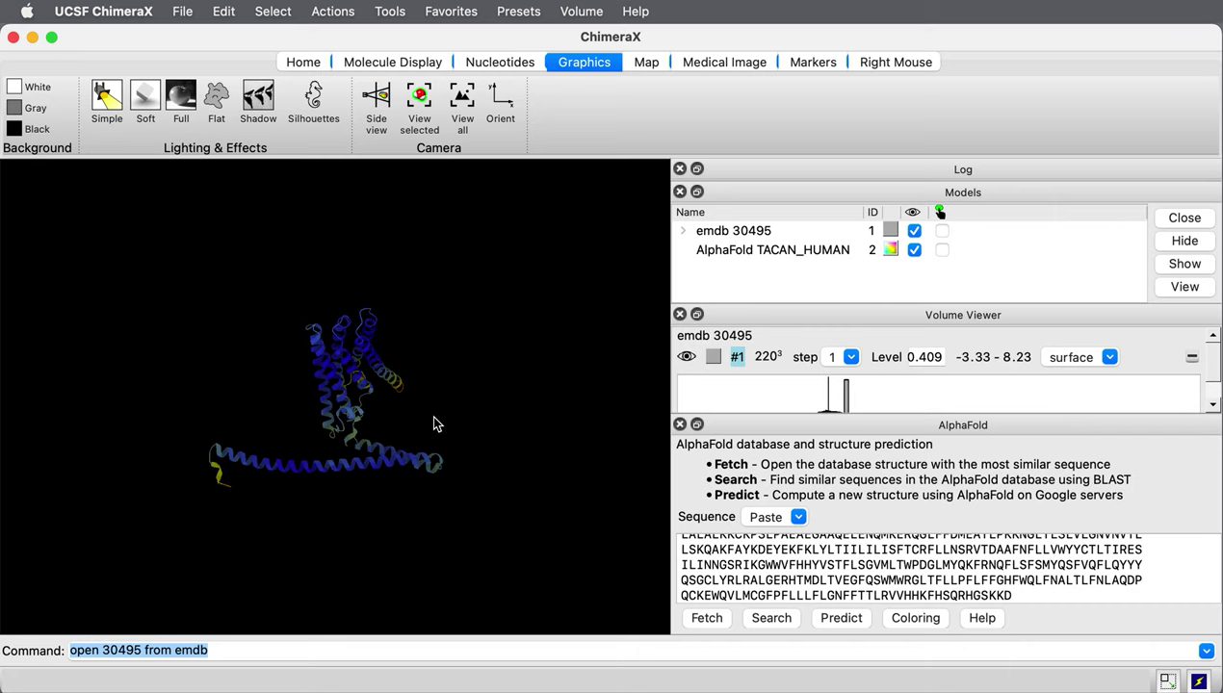
pyautogui.scroll(-10, 433, 423)
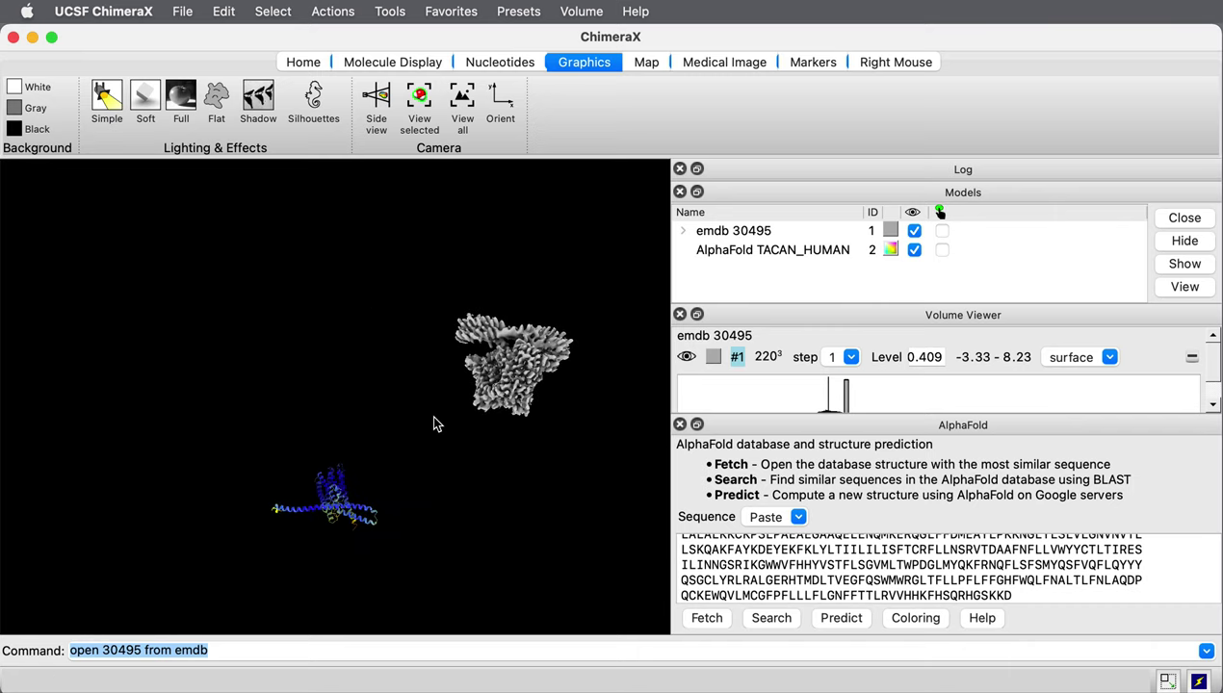
pyautogui.scroll(-8, 433, 423)
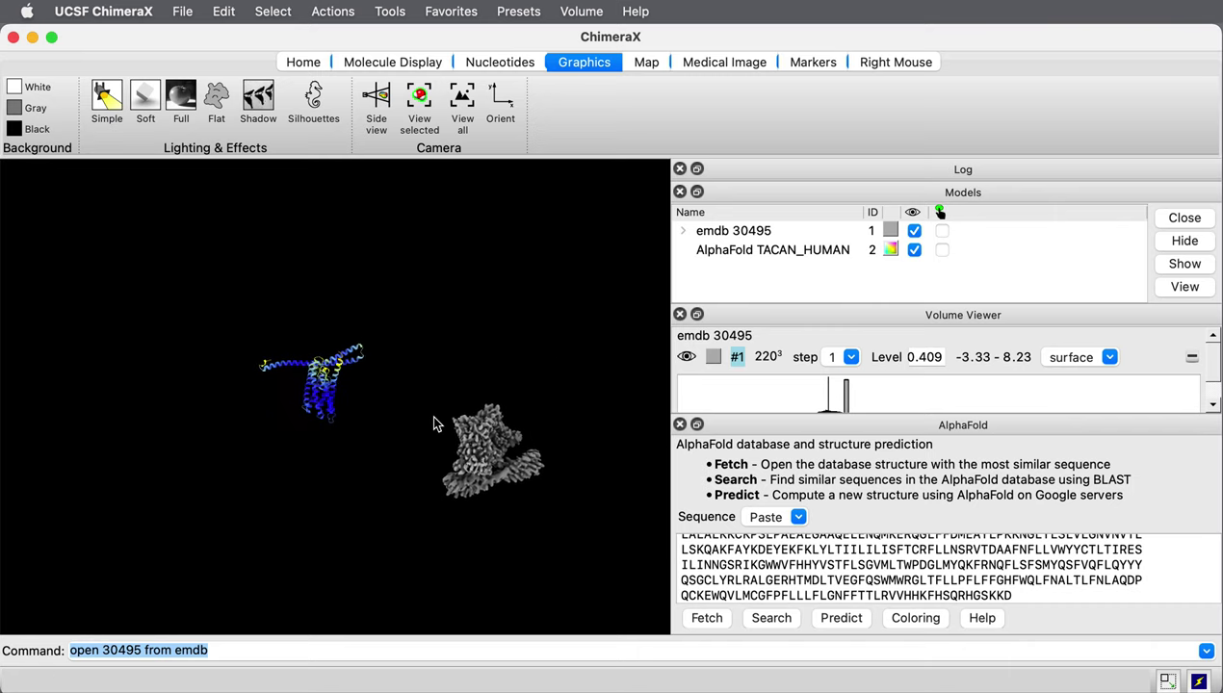
pyautogui.scroll(5, 433, 424)
pyautogui.hscroll(6, 433, 424)
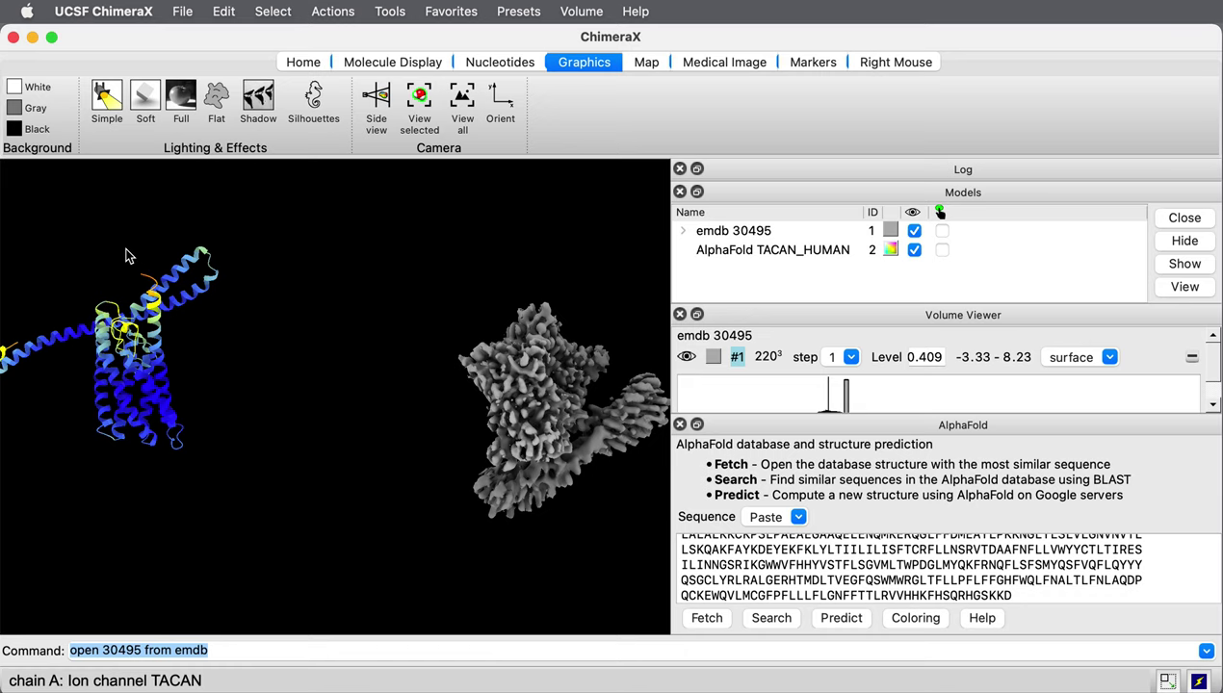
# Select the AlphaFold TACAN model and set the right mouse button to Move model
pyautogui.keyDown('ctrl'); pyautogui.click(132, 409); pyautogui.keyUp('ctrl')
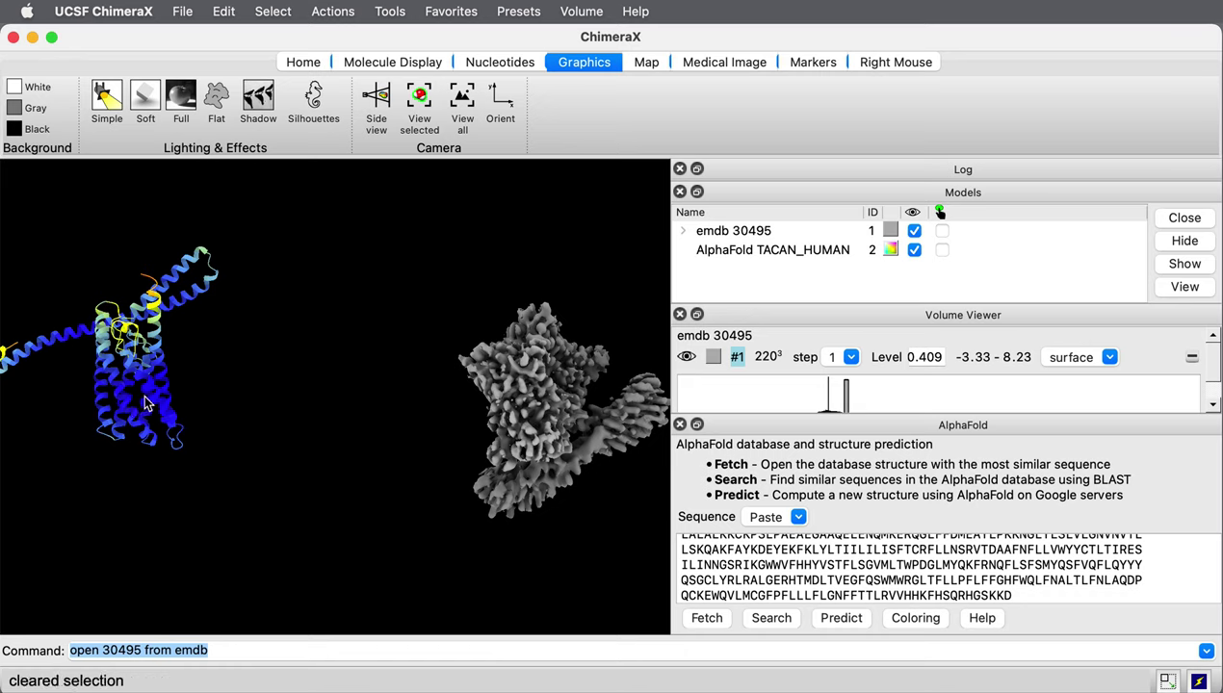
pyautogui.keyDown('ctrl'); pyautogui.click(152, 405); pyautogui.keyUp('ctrl')
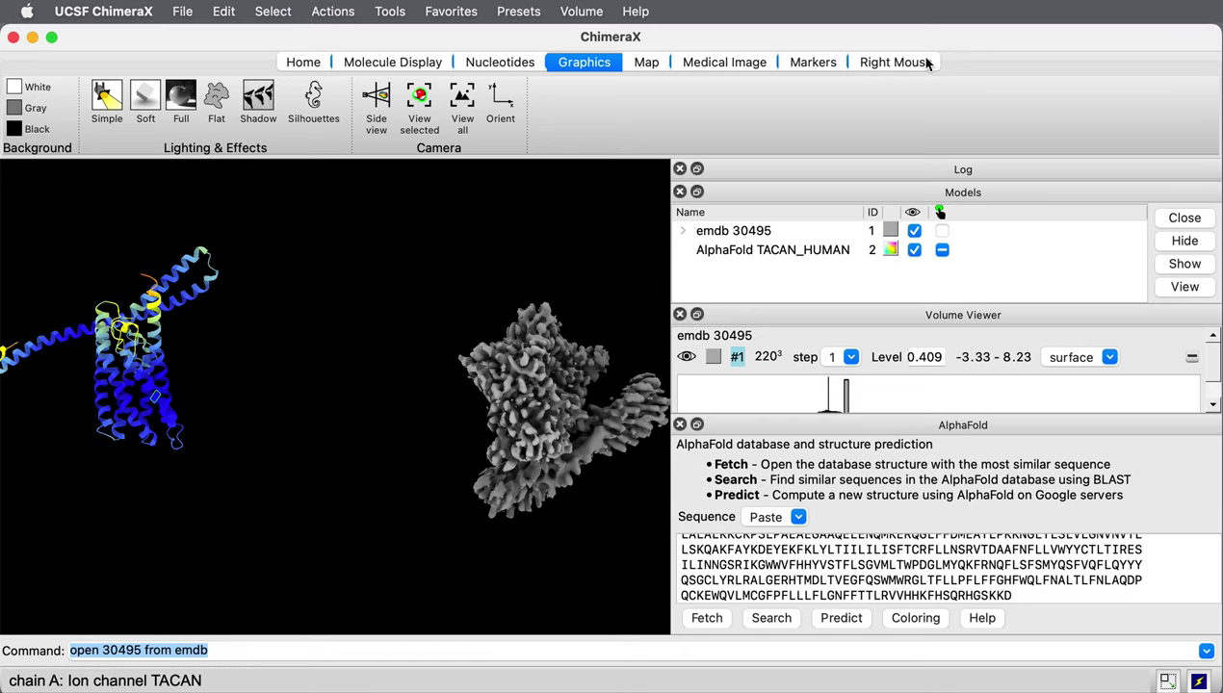
pyautogui.click(889, 63)
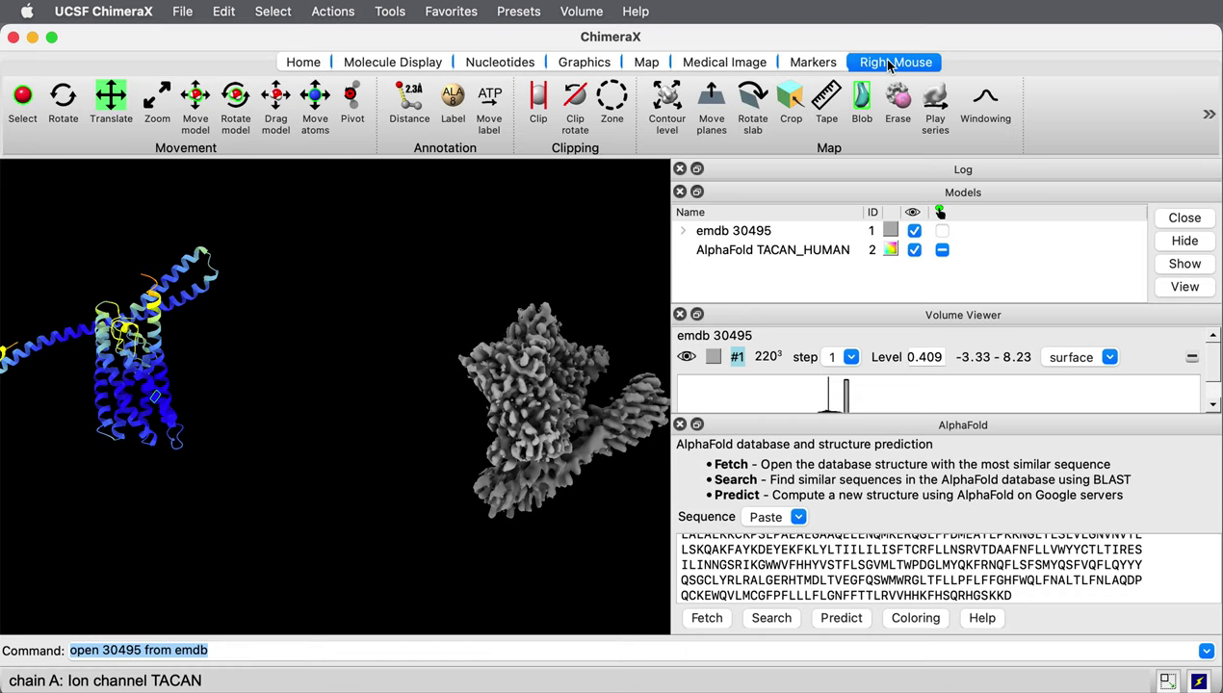
pyautogui.click(197, 94)
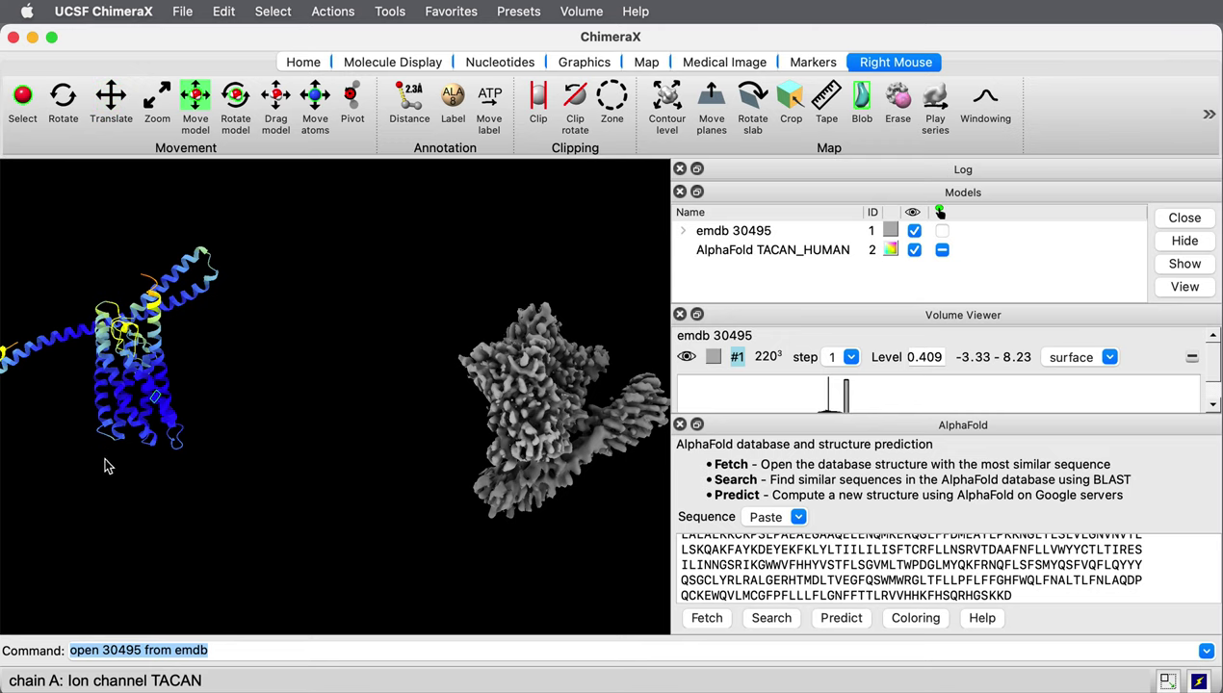
# Right-drag the AlphaFold model into the emdb 30495 density
pyautogui.moveTo(154, 406)
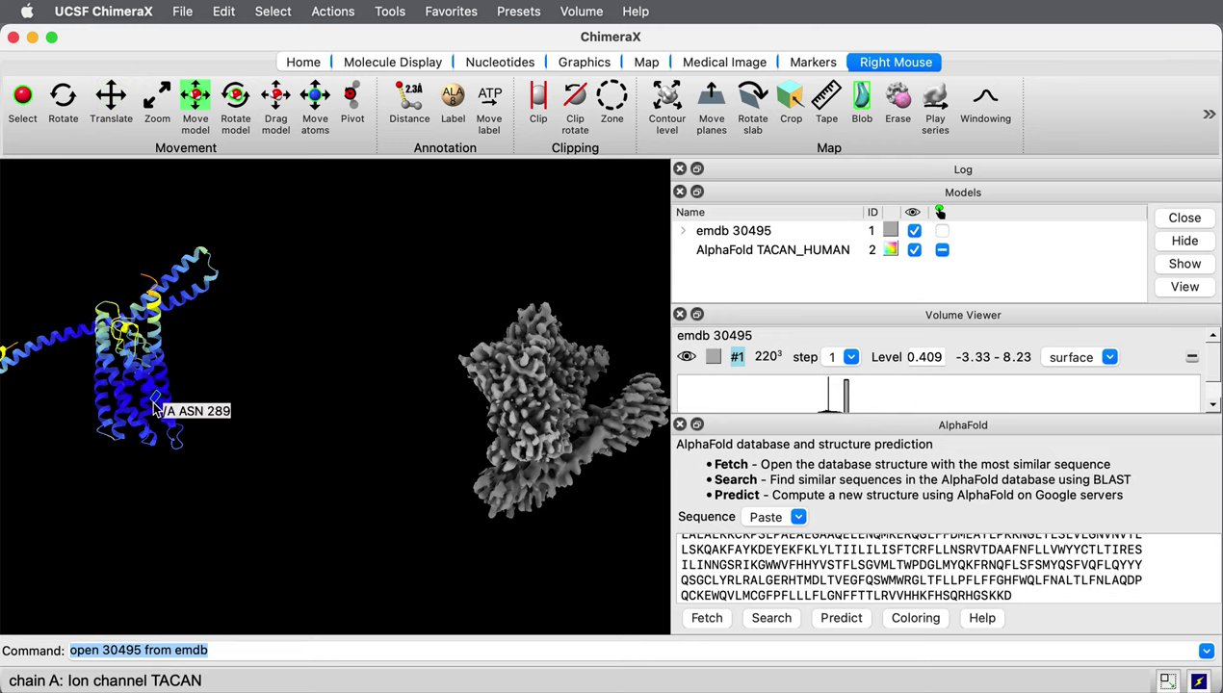
pyautogui.moveTo(154, 406); pyautogui.dragTo(551, 439, button='right')
pyautogui.moveTo(577, 446)
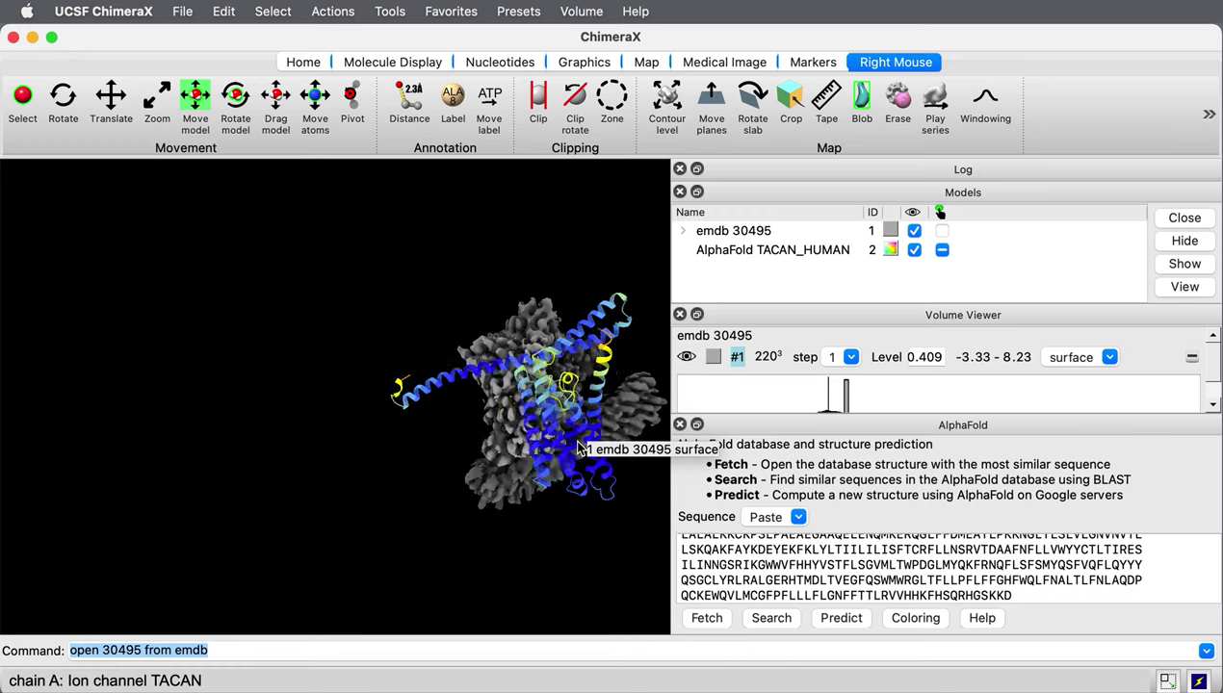
pyautogui.hscroll(5, 578, 446)
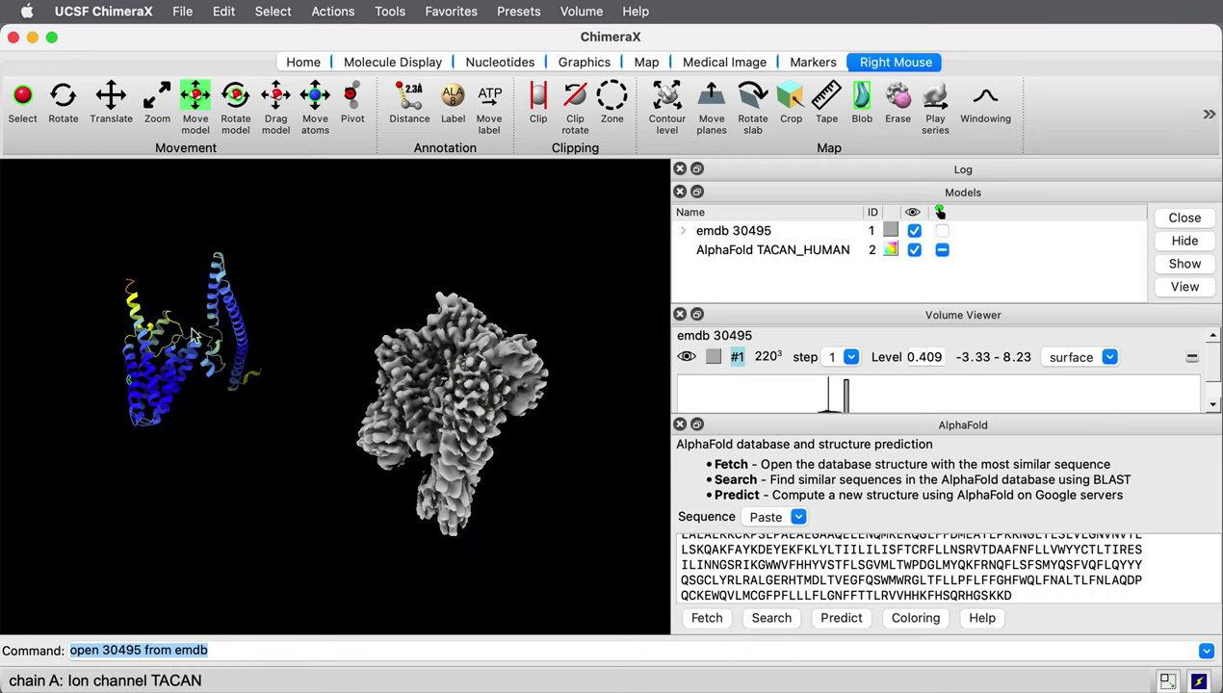
pyautogui.moveTo(178, 327); pyautogui.dragTo(545, 291, button='right')
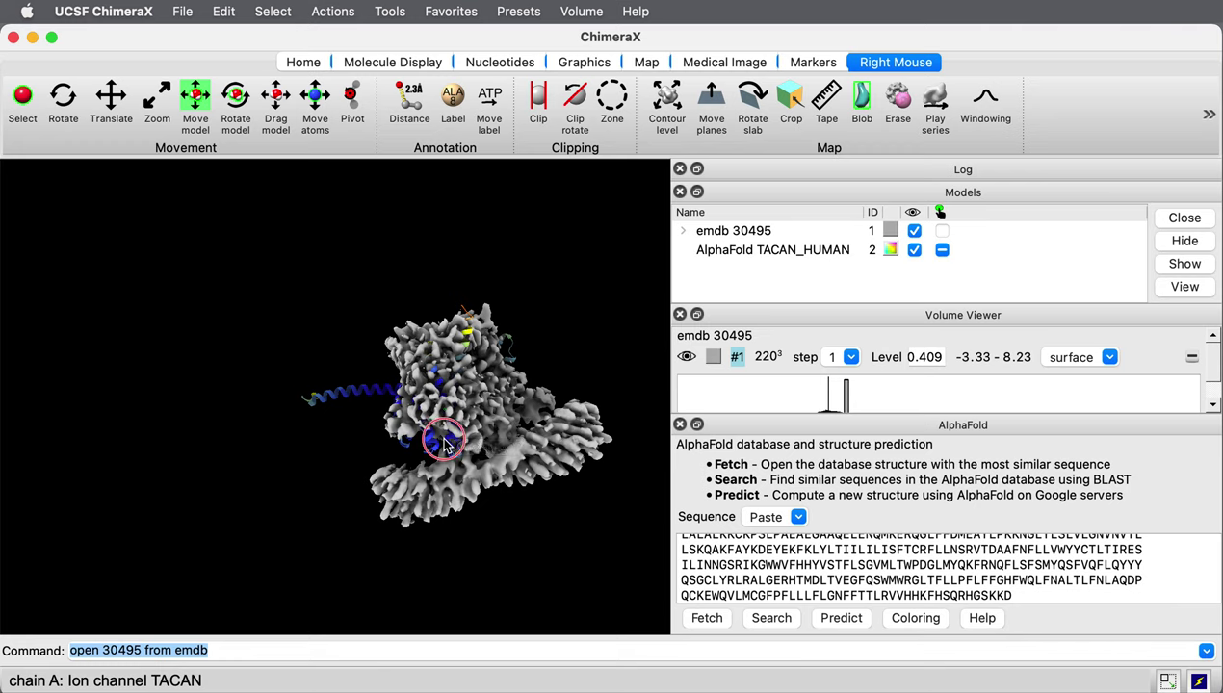
pyautogui.moveTo(446, 441); pyautogui.dragTo(443, 487, button='right')
pyautogui.moveTo(415, 191); pyautogui.dragTo(410, 123, button='right')
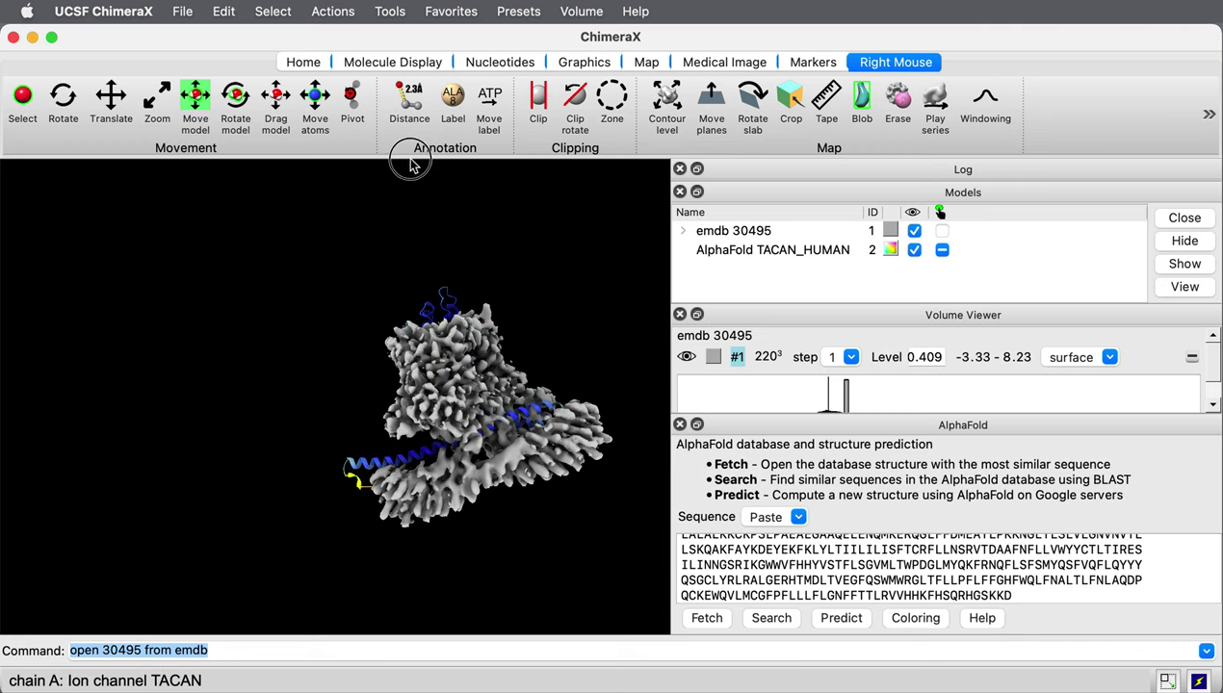
pyautogui.moveTo(445, 291); pyautogui.dragTo(479, 328, button='right')
# Rotate and zoom map and model together to check the rough placement
pyautogui.moveTo(363, 409); pyautogui.dragTo(612, 318)
pyautogui.scroll(10, 600, 313)
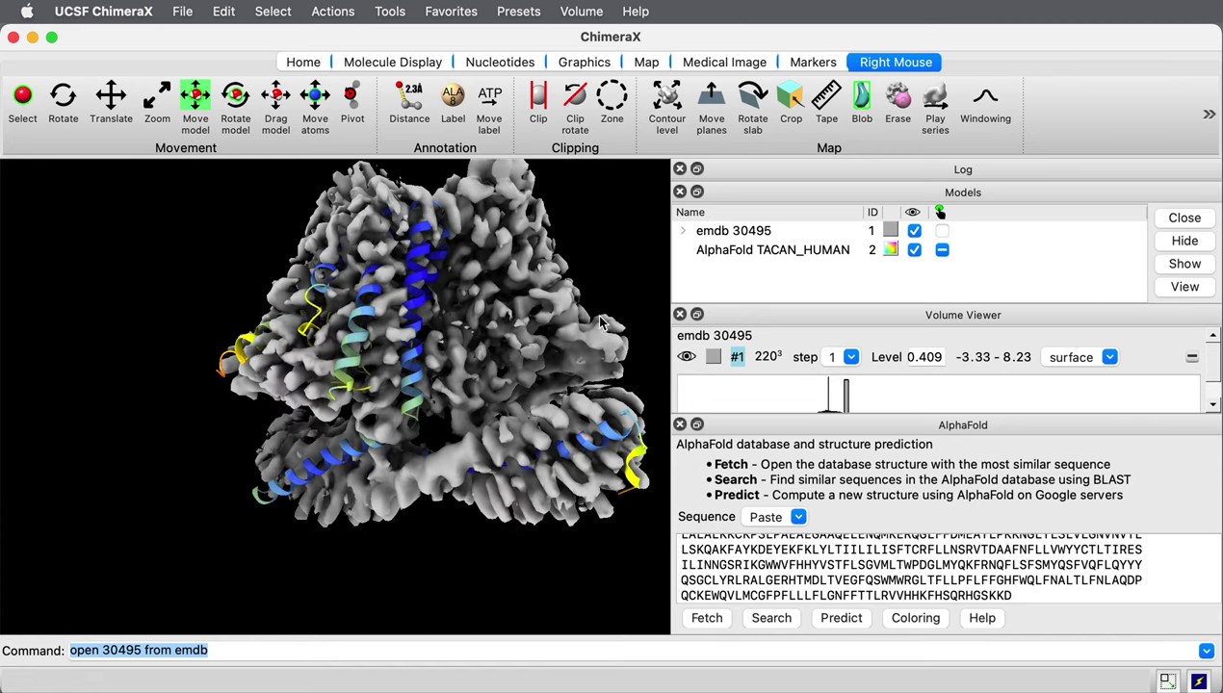
pyautogui.hscroll(-5, 601, 322)
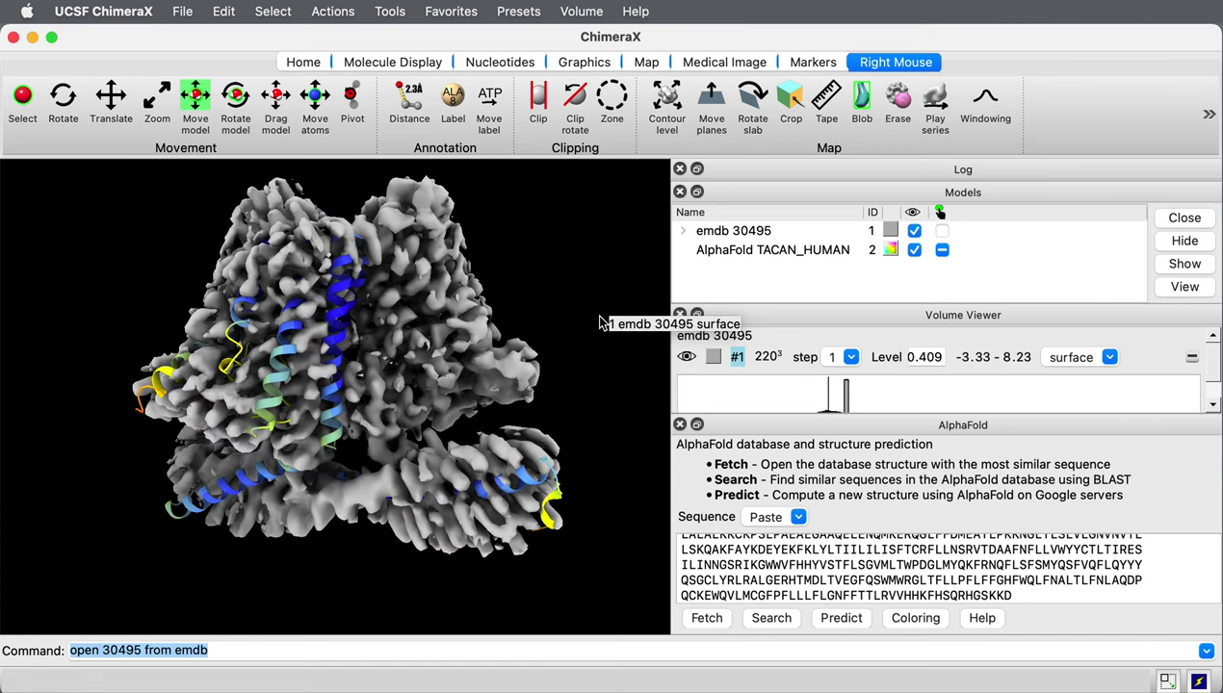
pyautogui.hscroll(-2, 599, 322)
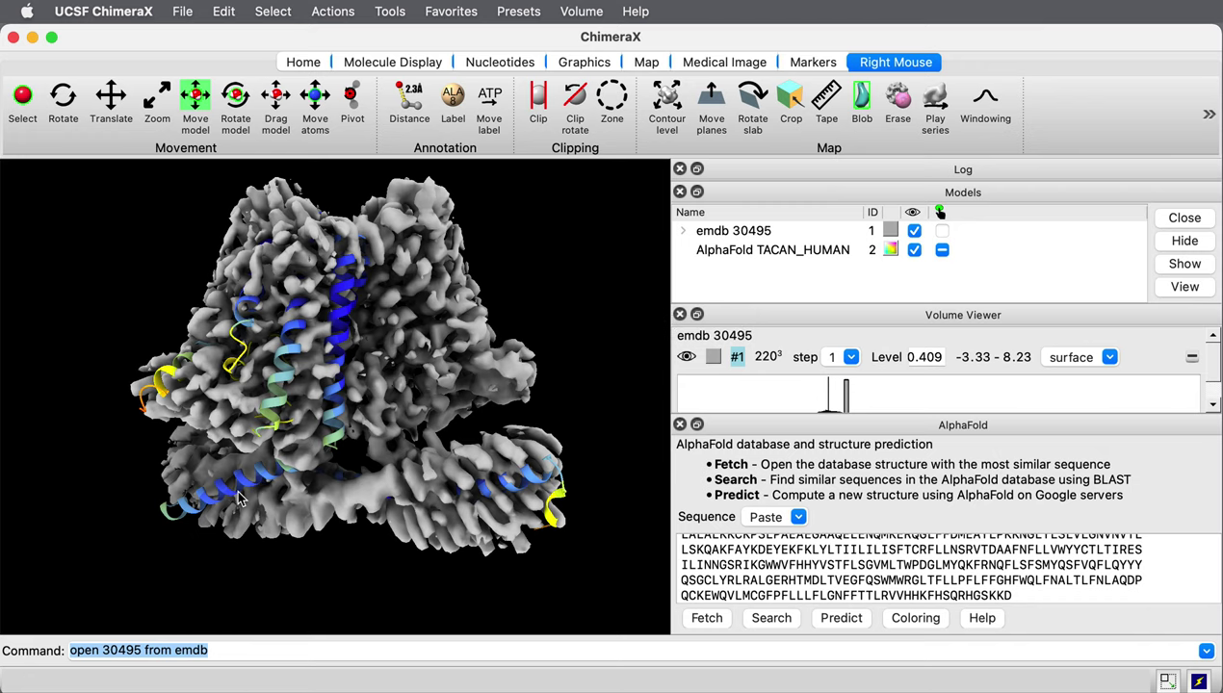
pyautogui.moveTo(241, 497)
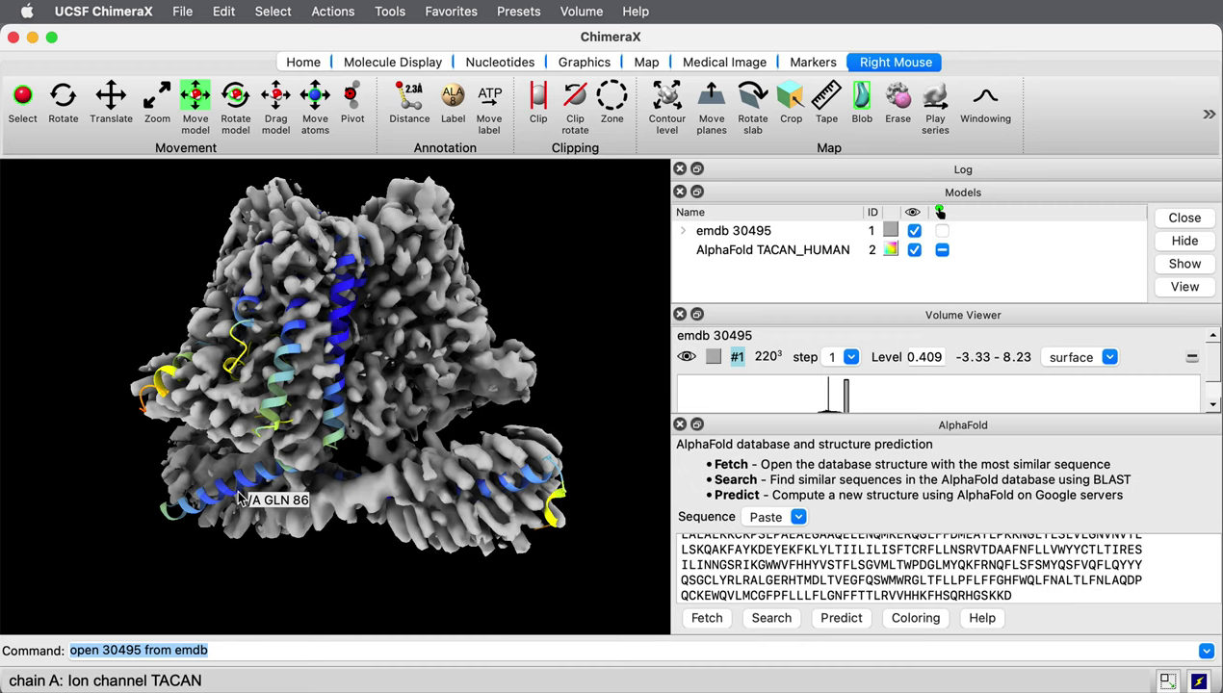
# Run 'volume gaussian #1 sdev 2', creating smoothed map #3 at level 0.0602
pyautogui.click(222, 649)
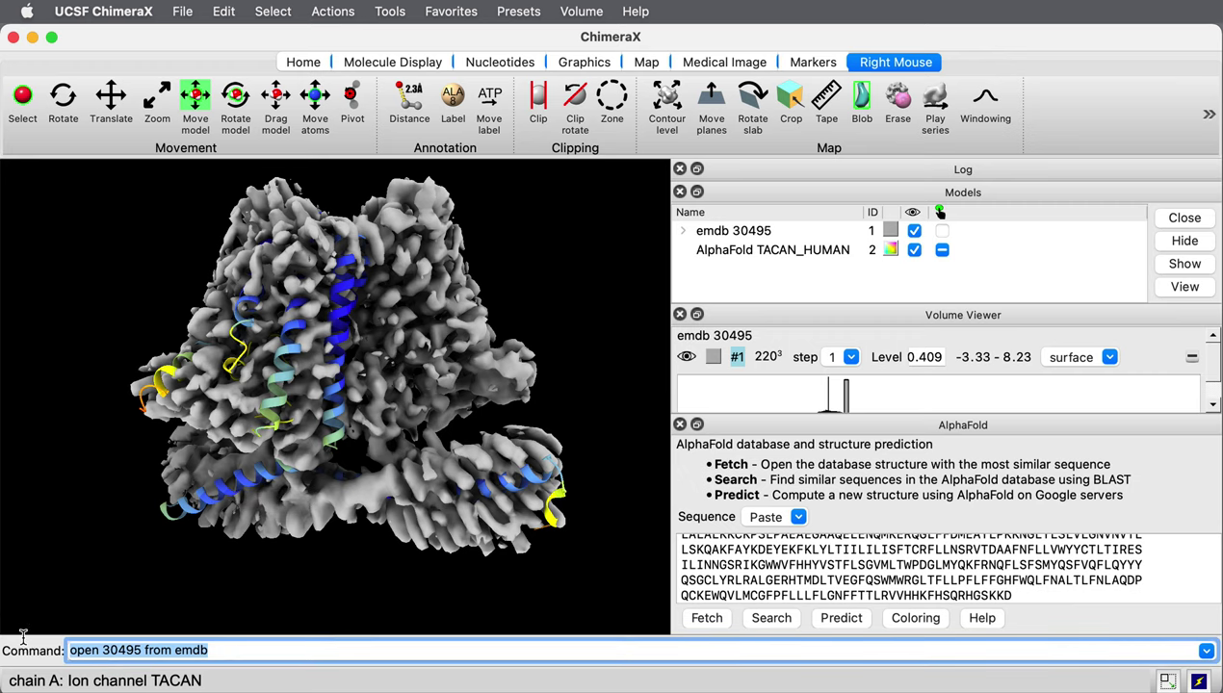
pyautogui.write('volum')
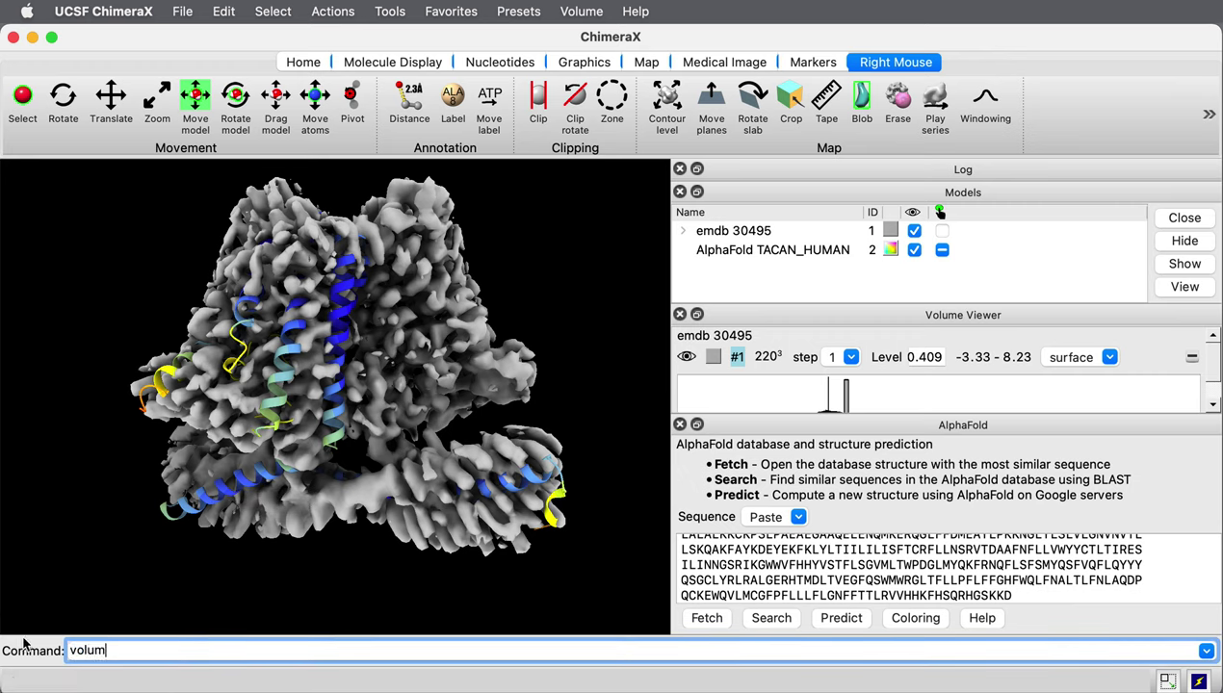
pyautogui.write('e gaussian #1 sdev')
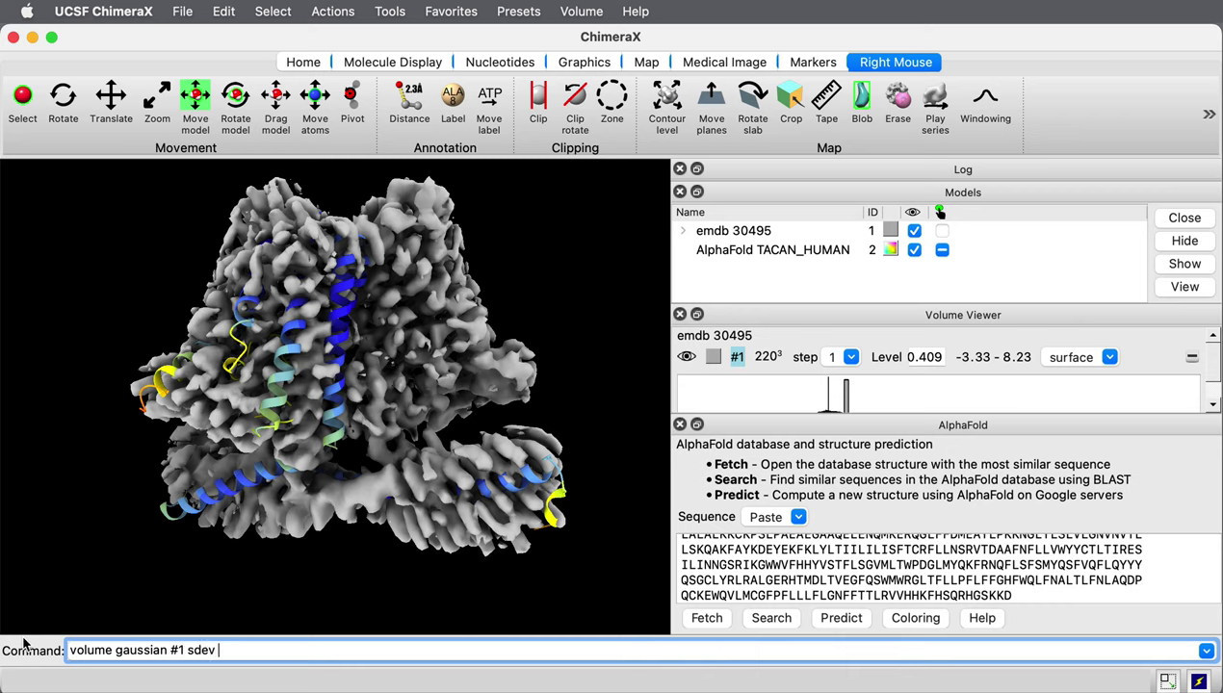
pyautogui.write(' 2')
pyautogui.press('Return')
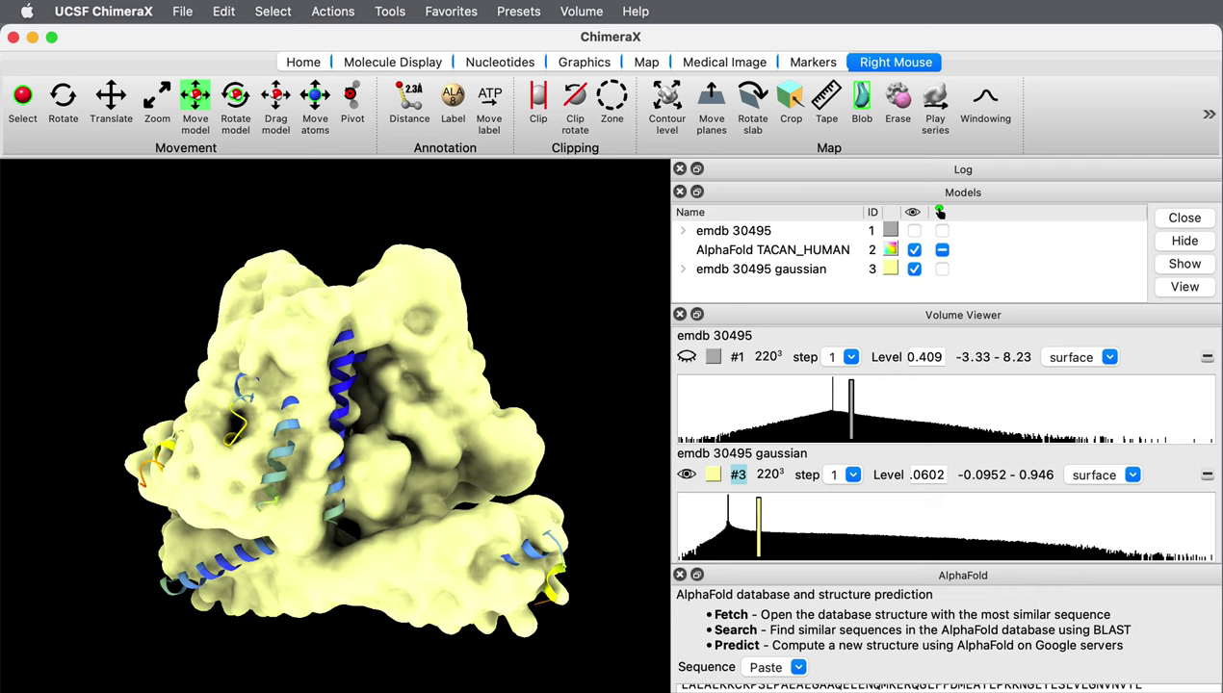
pyautogui.moveTo(606, 692); pyautogui.dragTo(609, 681)
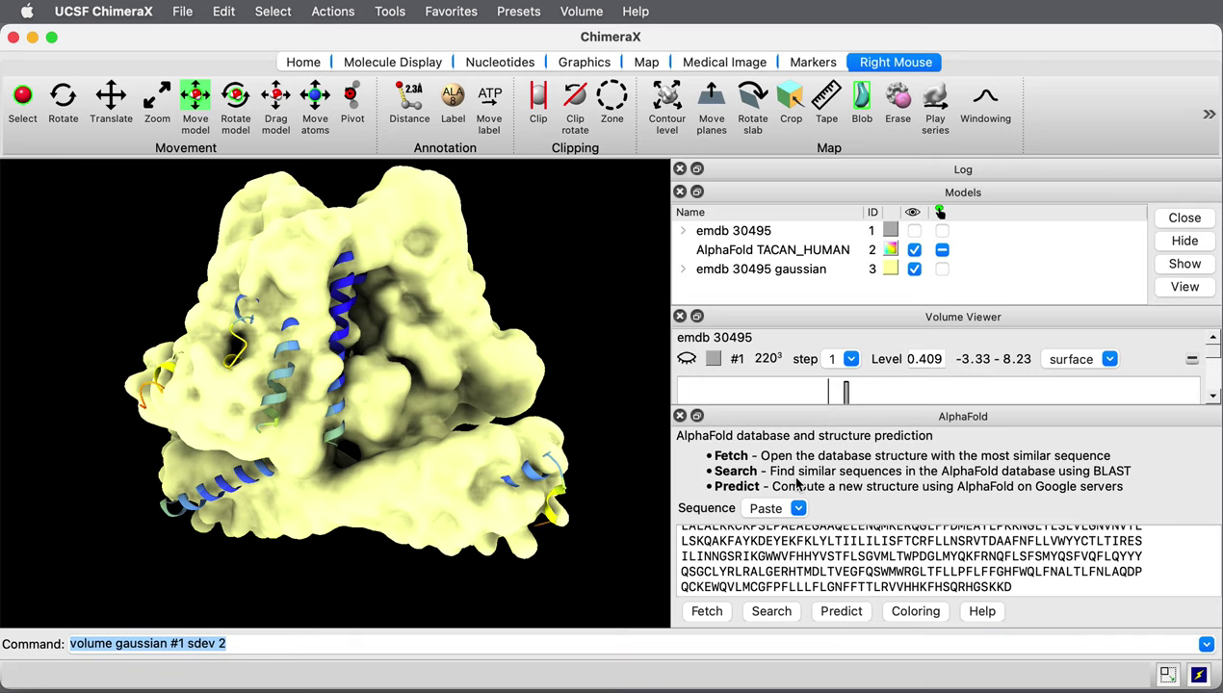
pyautogui.click(680, 417)
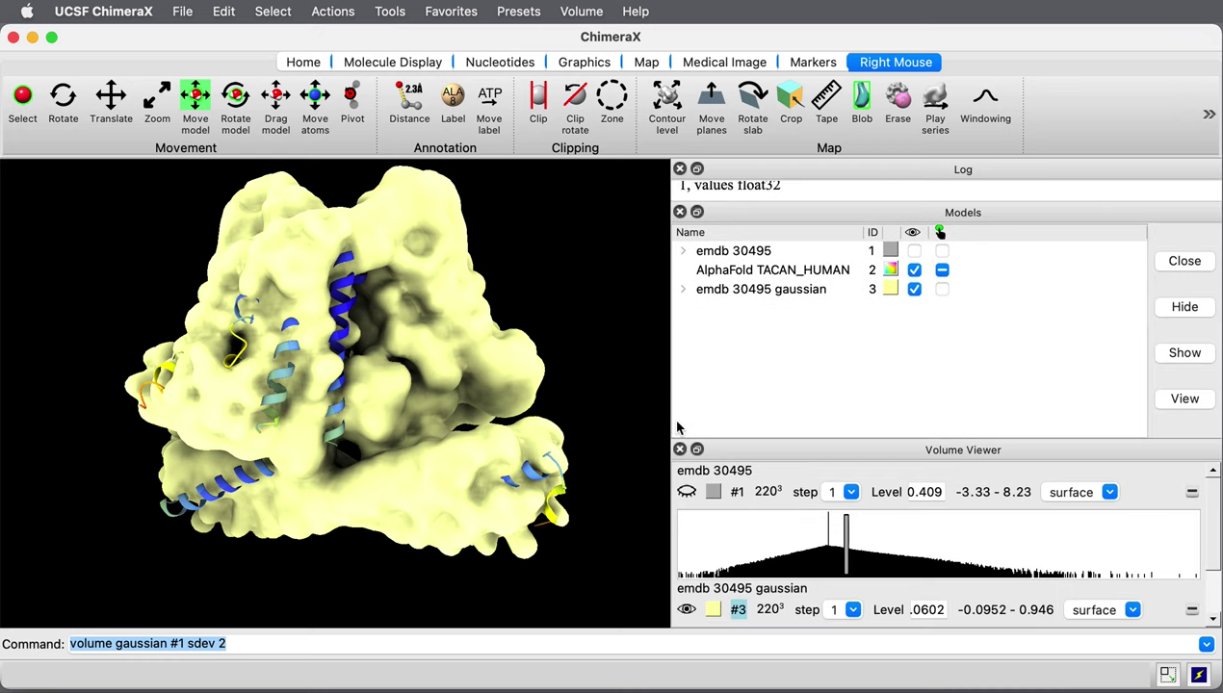
pyautogui.click(796, 447)
pyautogui.moveTo(796, 448); pyautogui.dragTo(812, 304)
pyautogui.moveTo(758, 508); pyautogui.dragTo(903, 510)
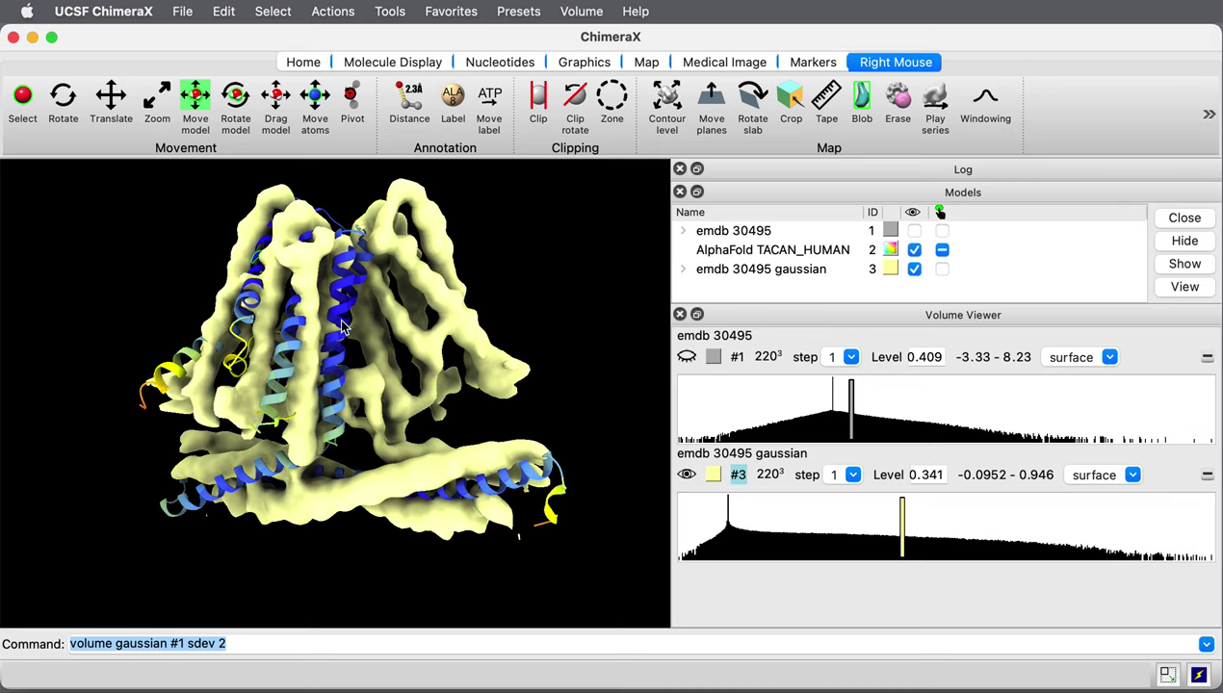
# Fit TACAN_HUMAN #2 into emdb 30495 #1 with Fit in Map, giving average map value 0.5788
pyautogui.click(390, 14)
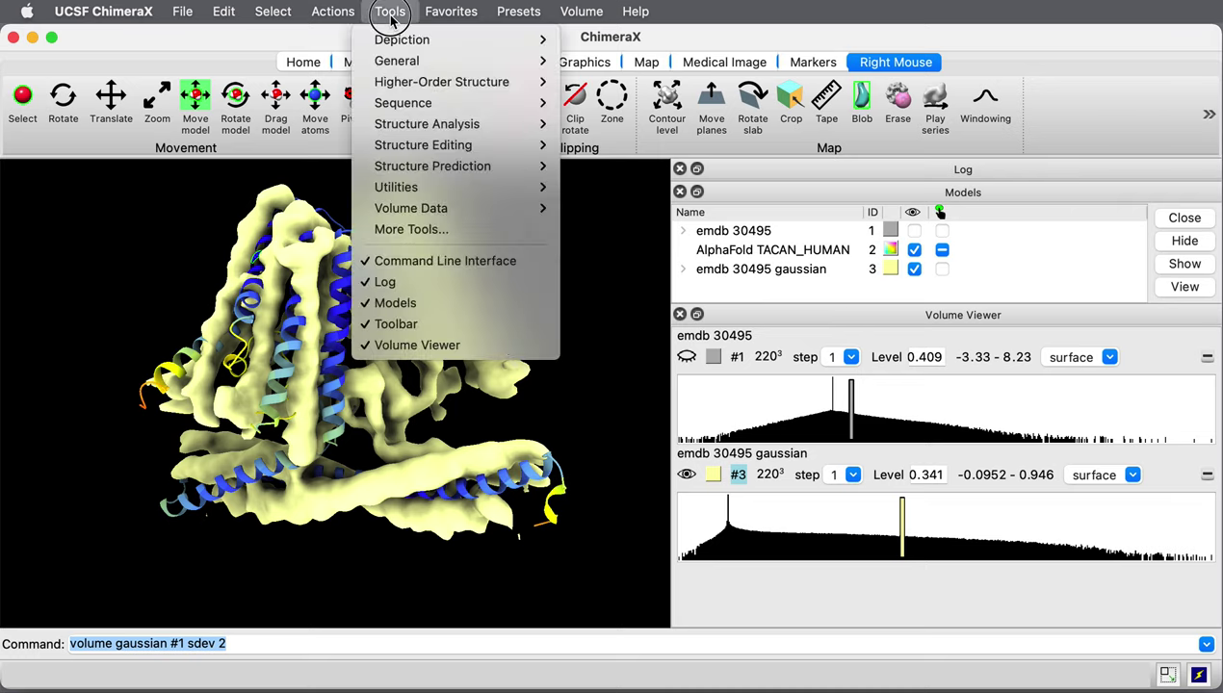
pyautogui.moveTo(462, 208)
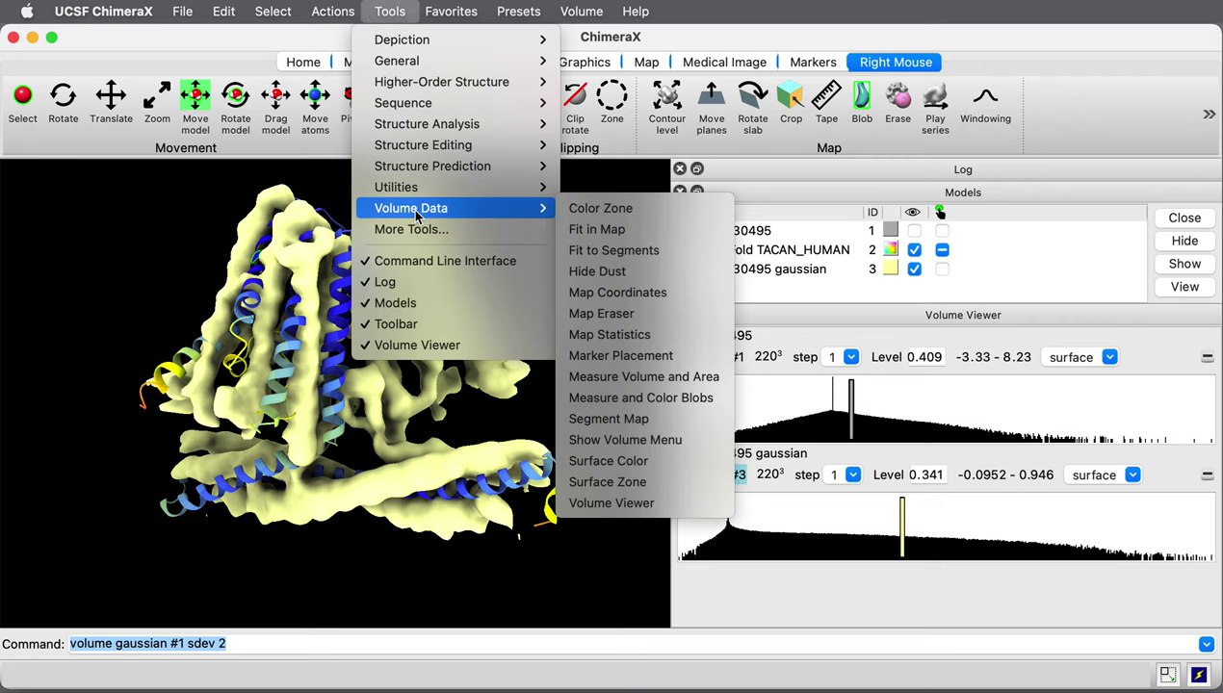
pyautogui.click(635, 232)
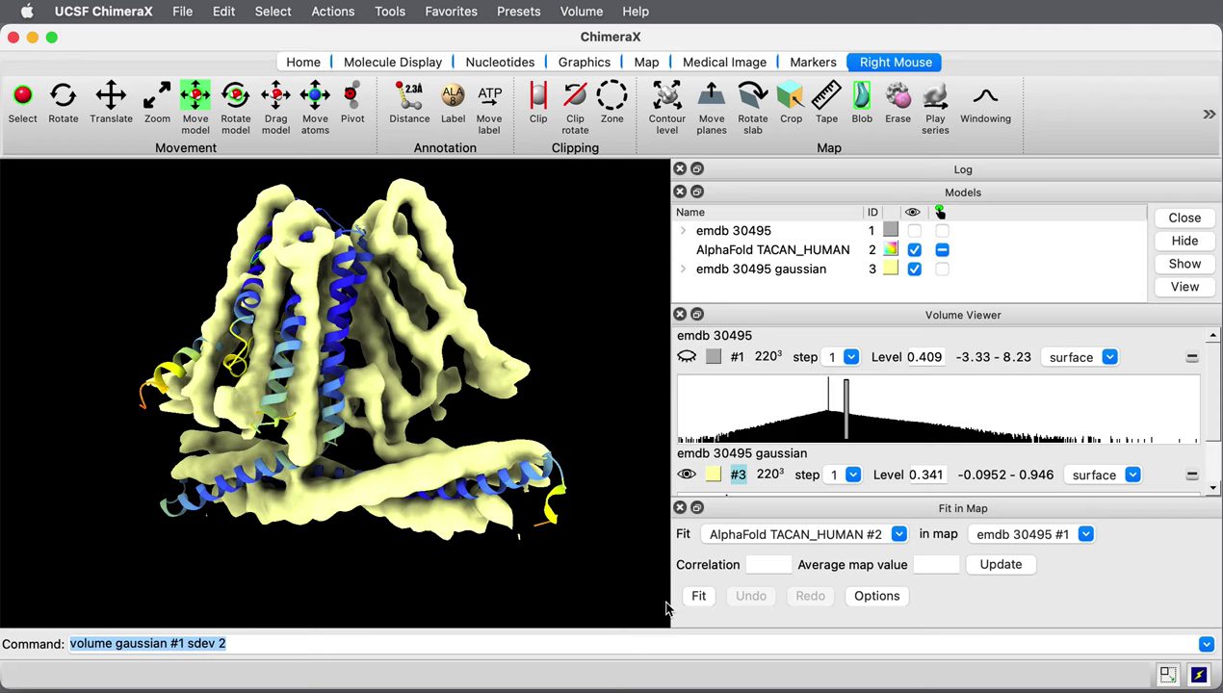
pyautogui.click(701, 597)
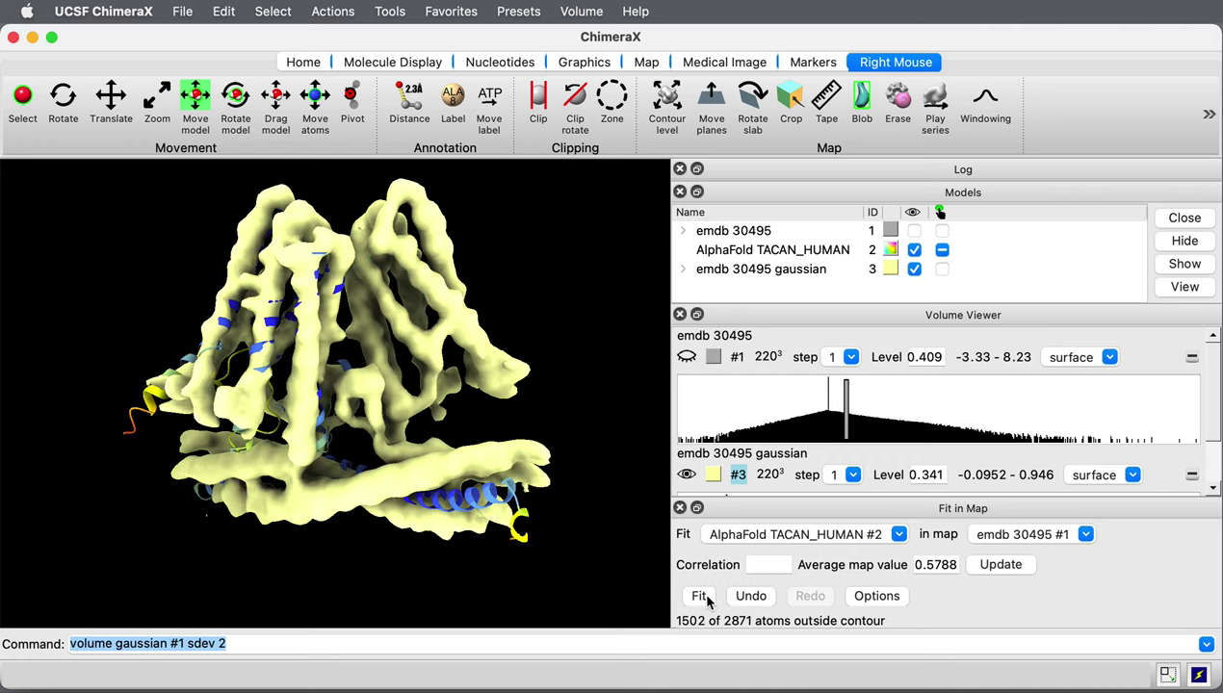
pyautogui.moveTo(310, 461)
pyautogui.mouseDown()
pyautogui.moveTo(442, 389)
pyautogui.moveTo(498, 394)
pyautogui.moveTo(295, 455)
pyautogui.moveTo(310, 472)
pyautogui.moveTo(332, 464)
pyautogui.mouseUp()
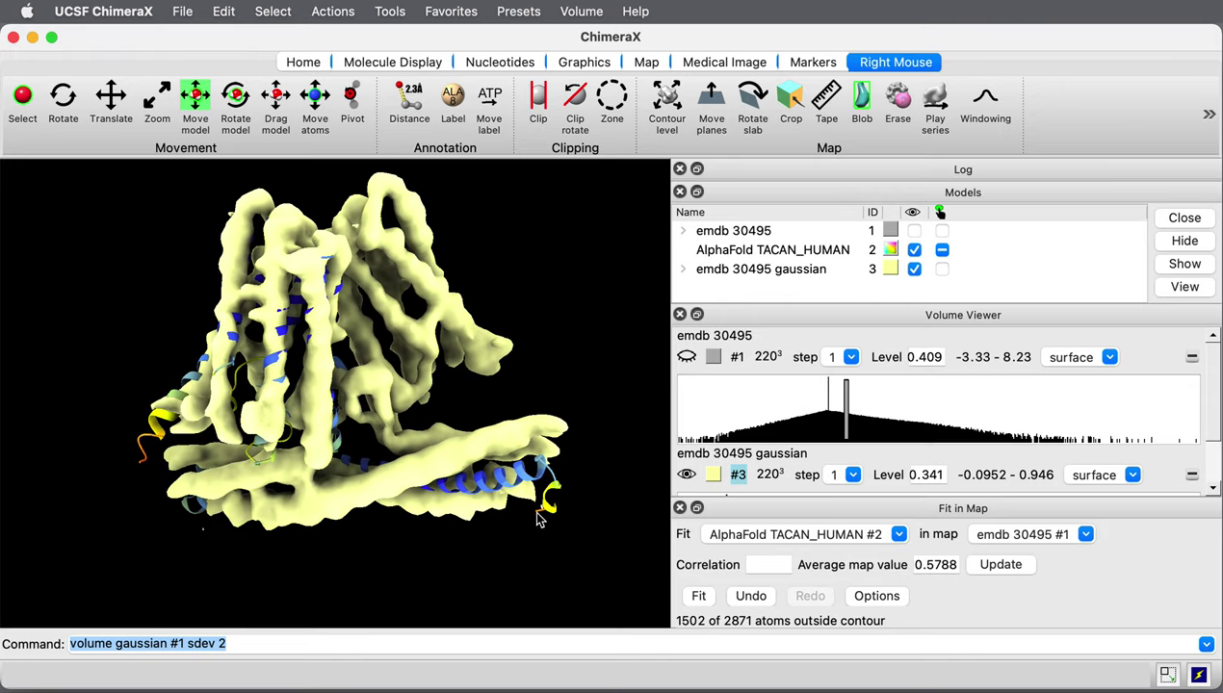
# Set the Gaussian map #3 surface to about 51% opacity so the fitted ribbon shows through
pyautogui.click(712, 475)
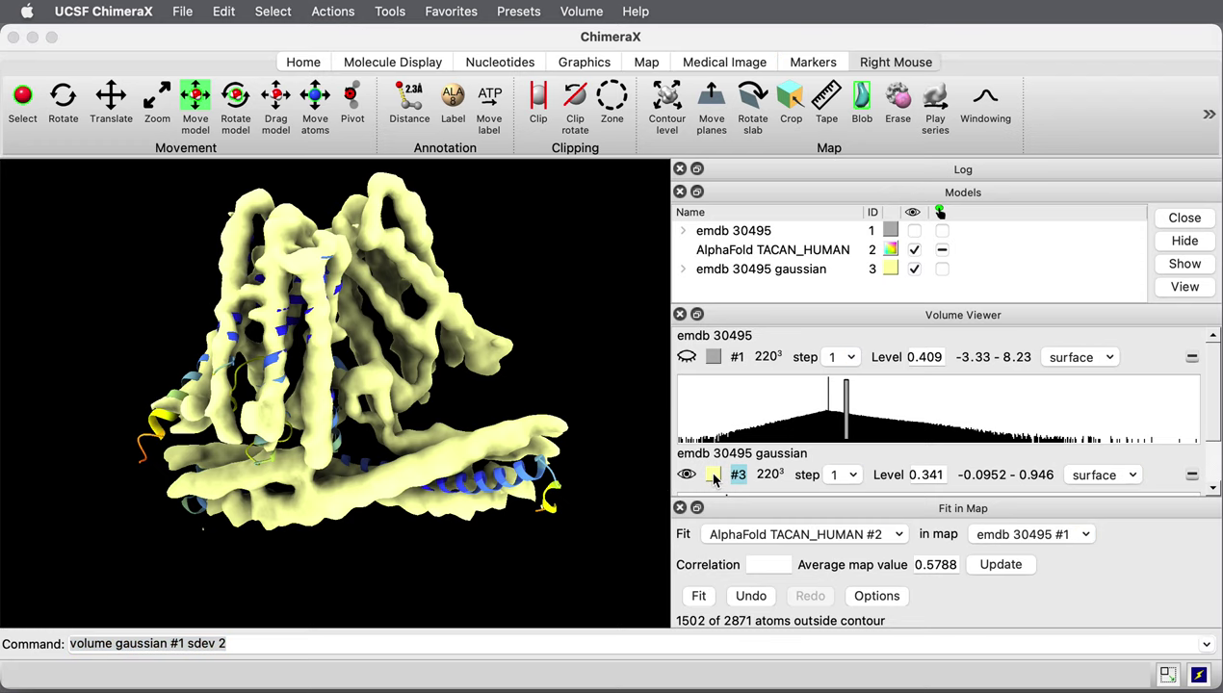
pyautogui.moveTo(900, 81); pyautogui.dragTo(962, 59)
pyautogui.moveTo(883, 374)
pyautogui.mouseDown()
pyautogui.moveTo(915, 373)
pyautogui.moveTo(900, 374)
pyautogui.mouseUp()
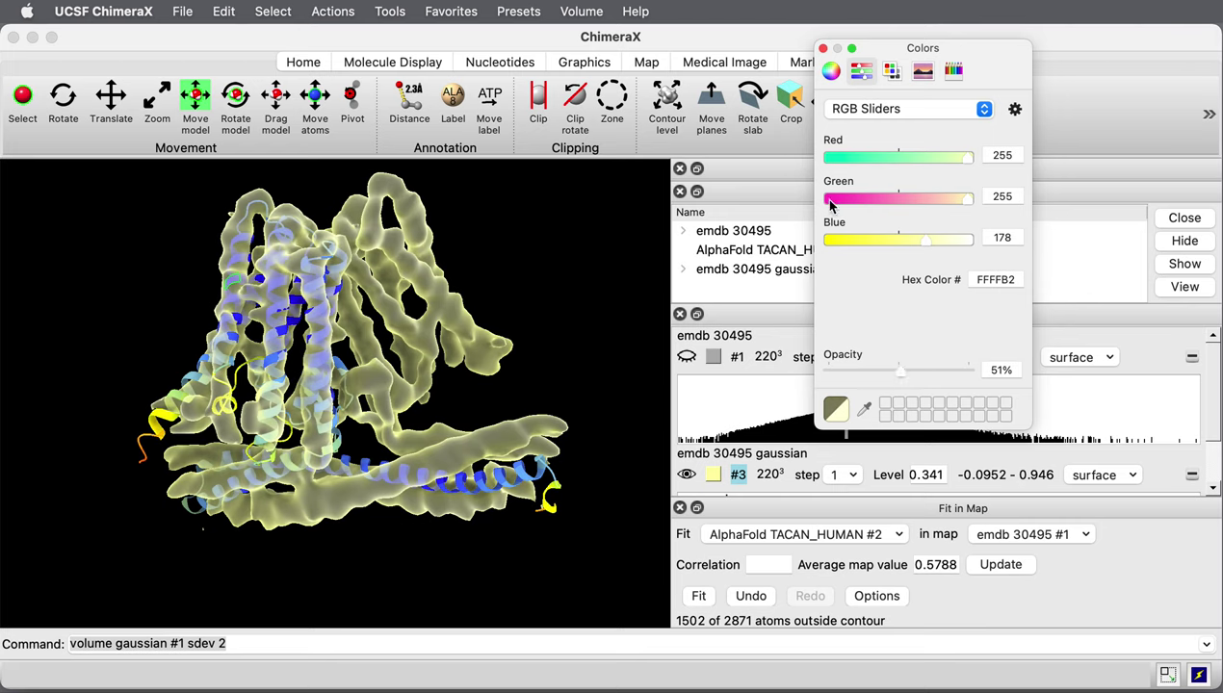
pyautogui.click(823, 49)
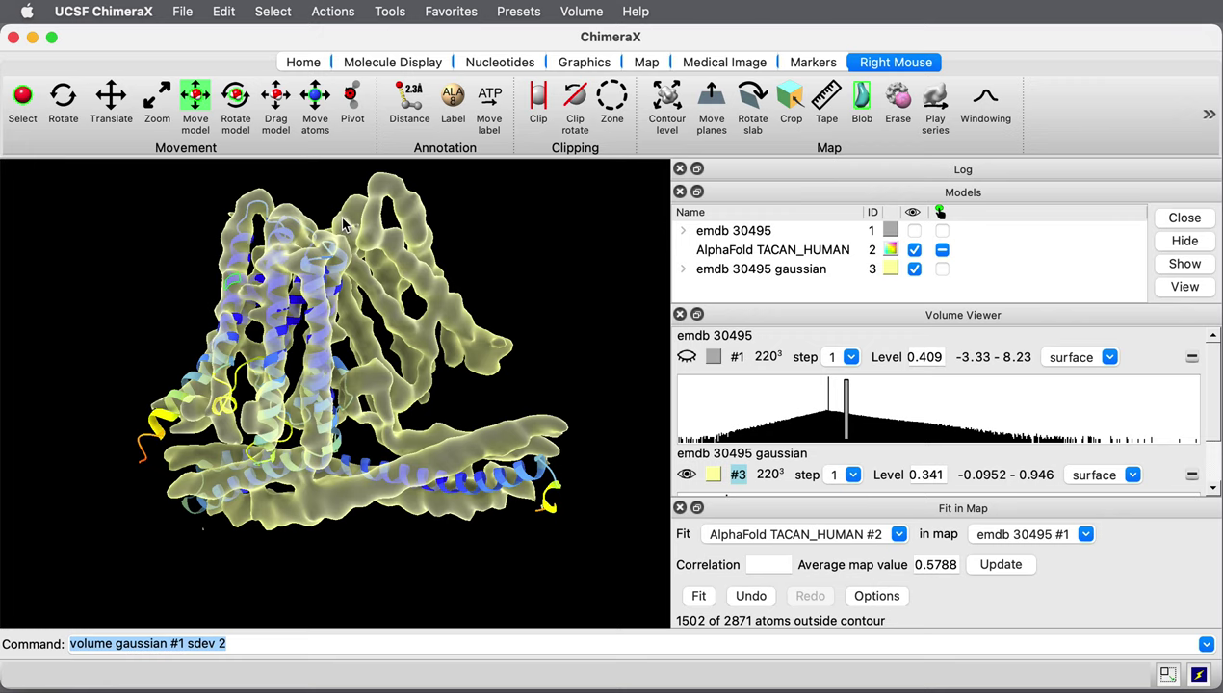
pyautogui.click(303, 64)
# Apply simple lighting and turn the model and map to view the fit from below
pyautogui.click(641, 96)
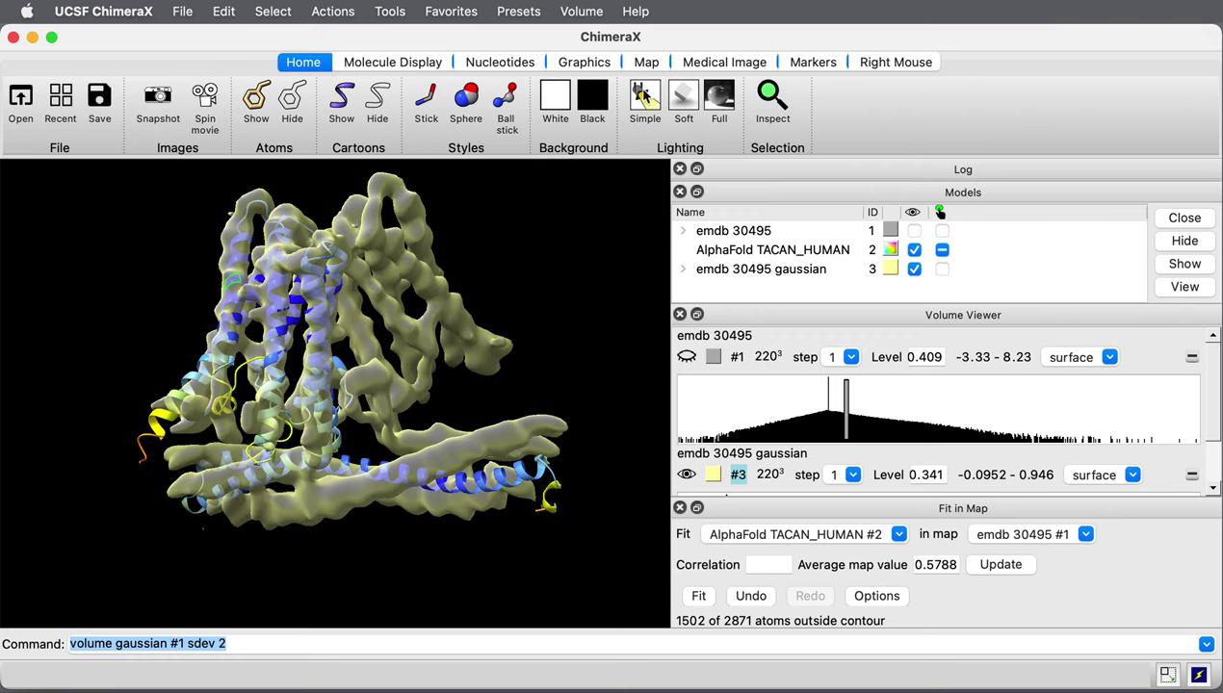
pyautogui.moveTo(298, 352)
pyautogui.mouseDown()
pyautogui.moveTo(383, 354)
pyautogui.moveTo(329, 354)
pyautogui.moveTo(291, 337)
pyautogui.mouseUp()
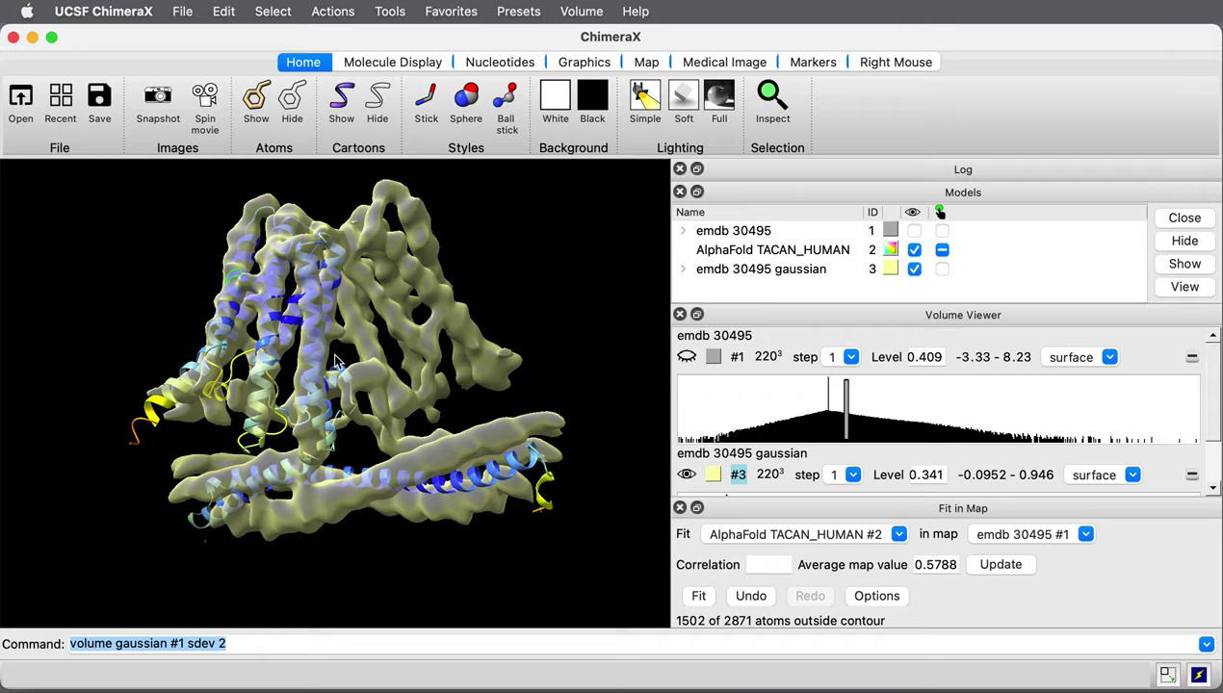
pyautogui.moveTo(343, 325); pyautogui.dragTo(308, 268)
pyautogui.moveTo(582, 323); pyautogui.dragTo(593, 362)
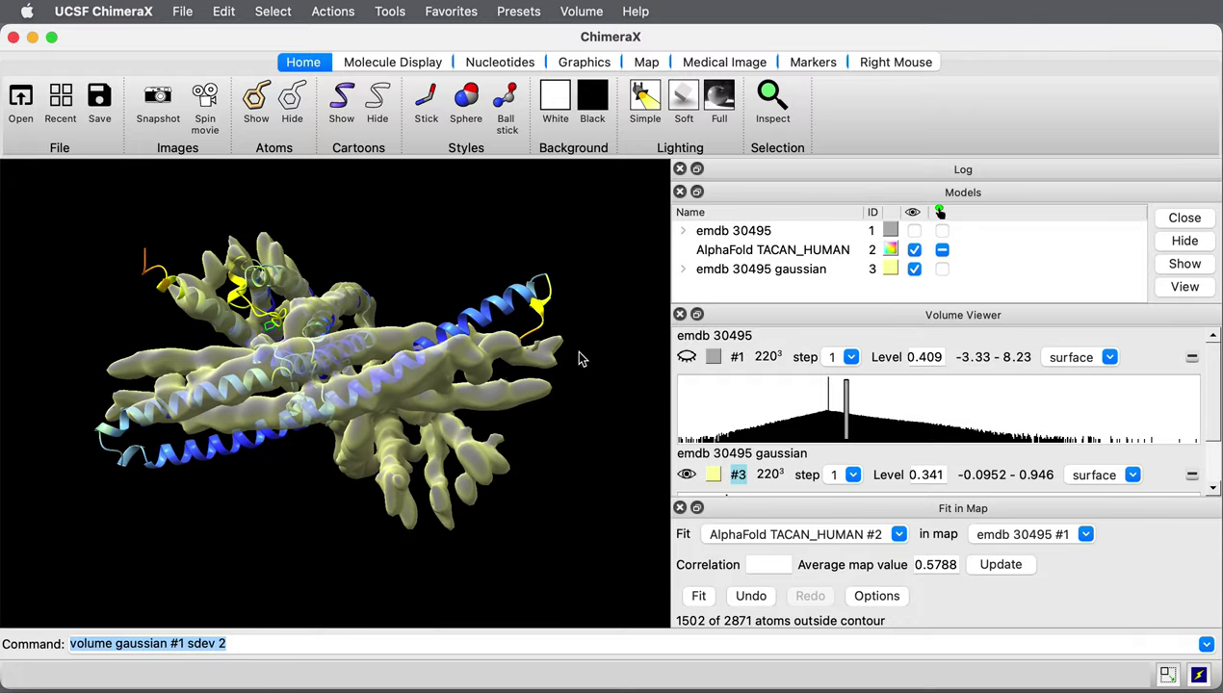
pyautogui.moveTo(264, 320); pyautogui.dragTo(378, 515)
# Rotate the view further to check how the long helices sit in the translucent map
pyautogui.moveTo(523, 350); pyautogui.dragTo(486, 295)
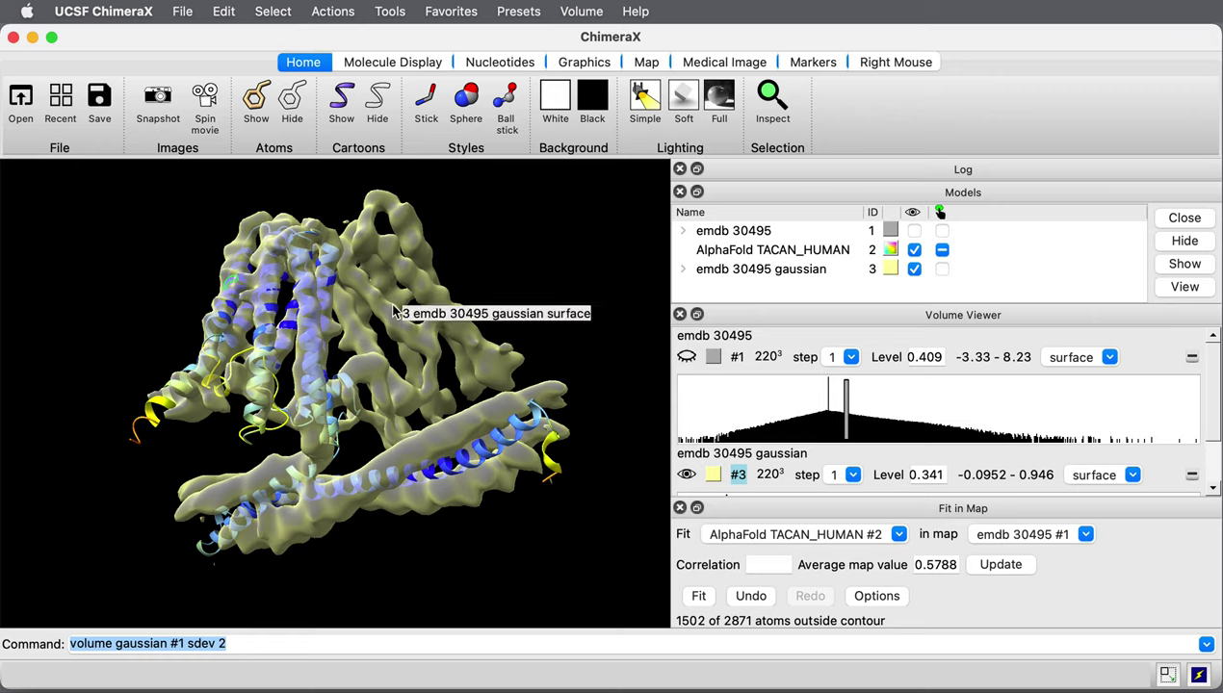
pyautogui.moveTo(468, 352); pyautogui.dragTo(519, 262)
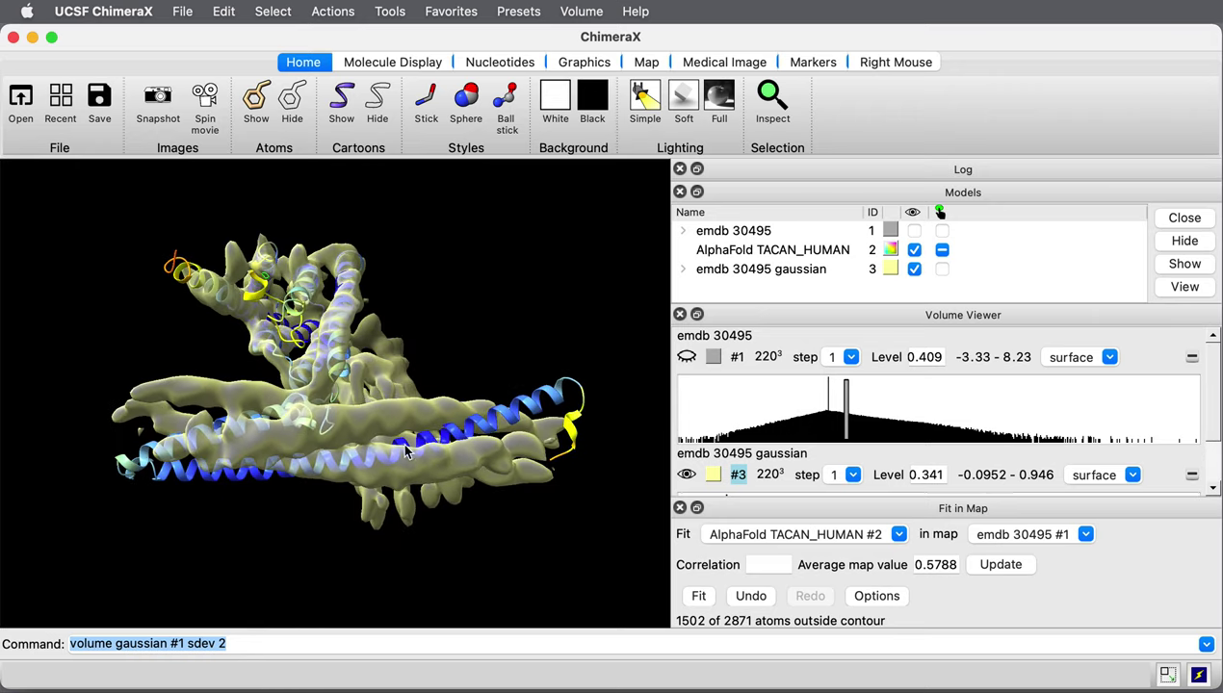
pyautogui.moveTo(402, 441); pyautogui.dragTo(407, 368)
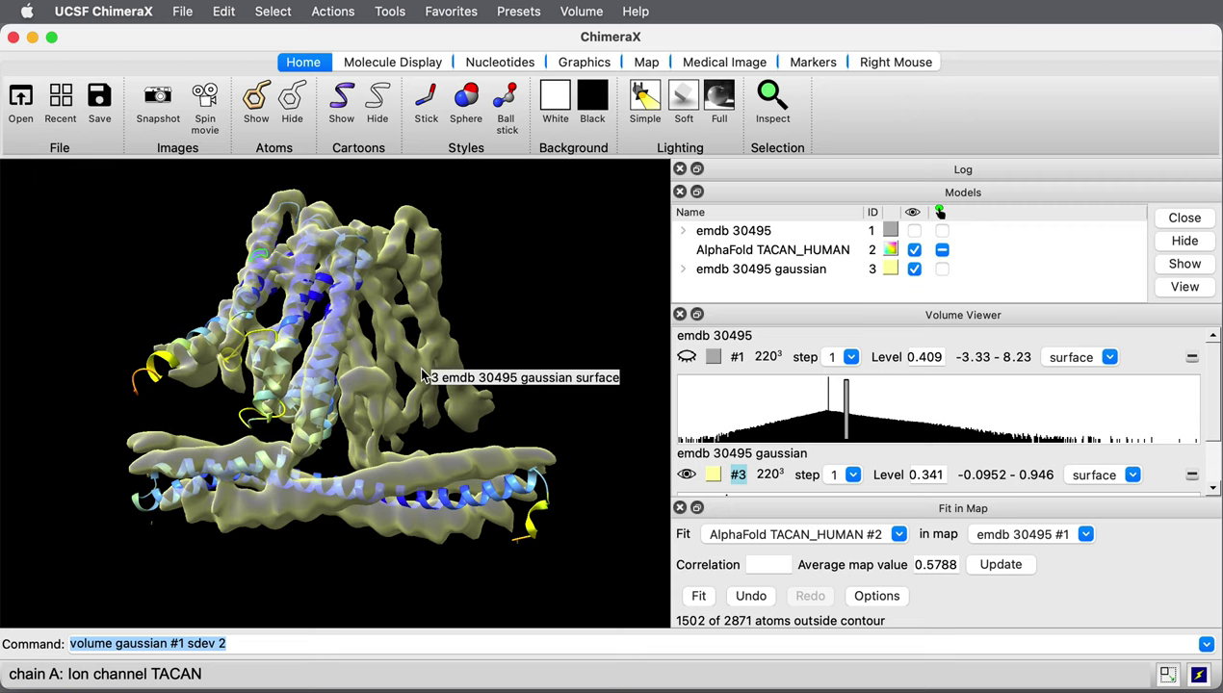
pyautogui.moveTo(397, 368); pyautogui.dragTo(352, 374)
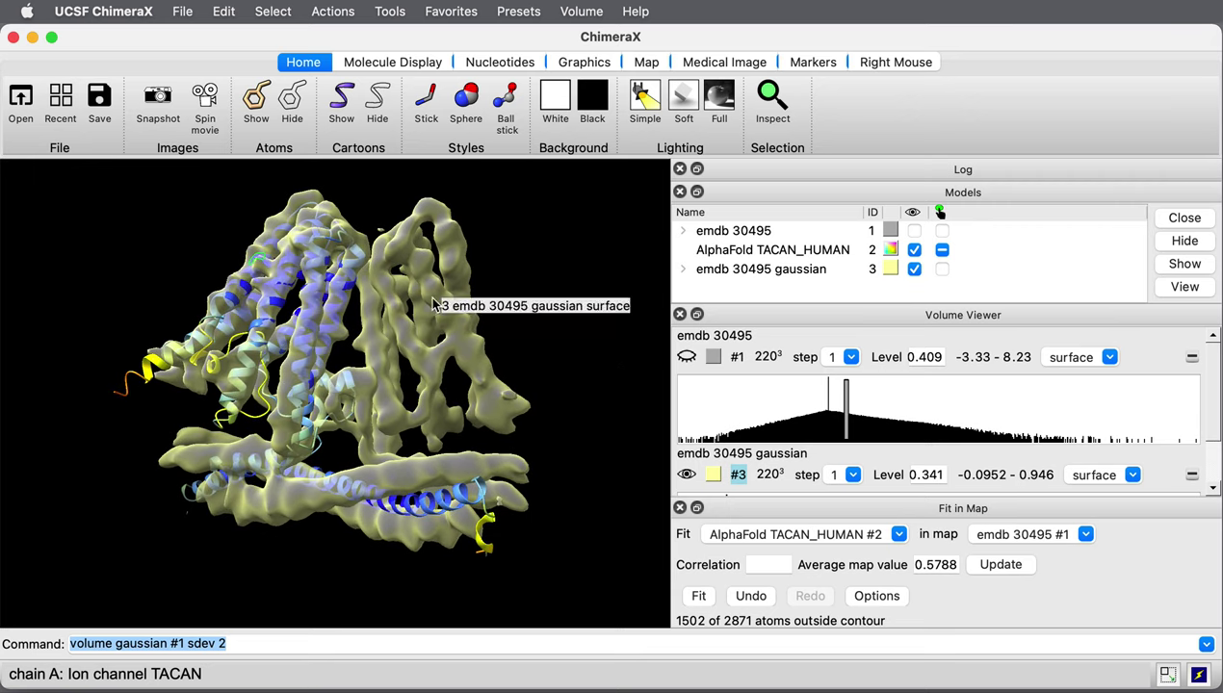
pyautogui.moveTo(433, 306); pyautogui.dragTo(510, 190)
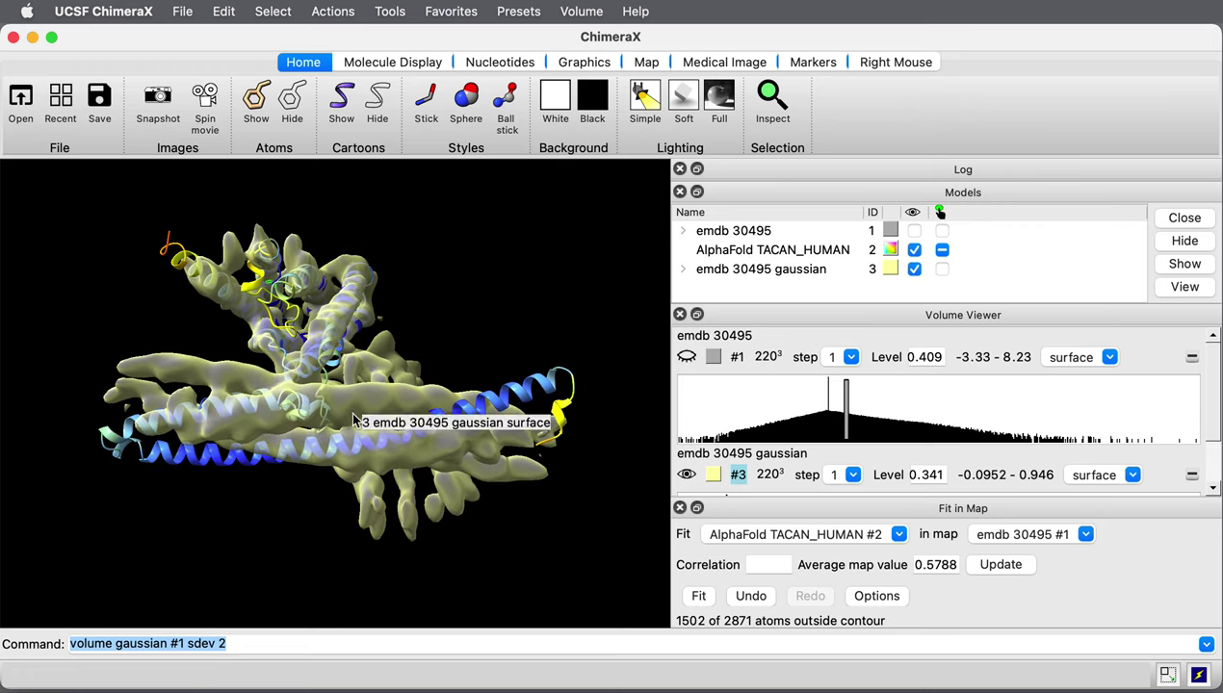
pyautogui.moveTo(324, 317); pyautogui.dragTo(274, 372)
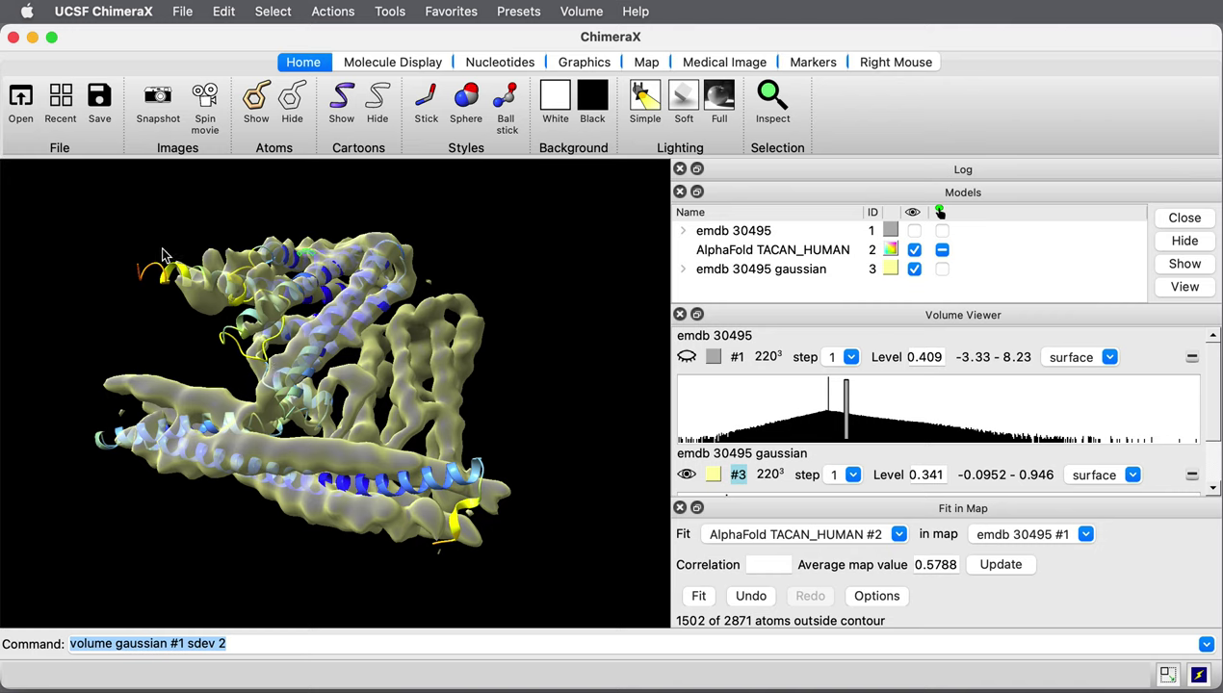
pyautogui.moveTo(167, 254); pyautogui.dragTo(145, 288)
# Hide Gaussian map #3 and zoom in on the AlphaFold ribbon's N-terminal helix at /A MET 1
pyautogui.moveTo(282, 352); pyautogui.dragTo(299, 382)
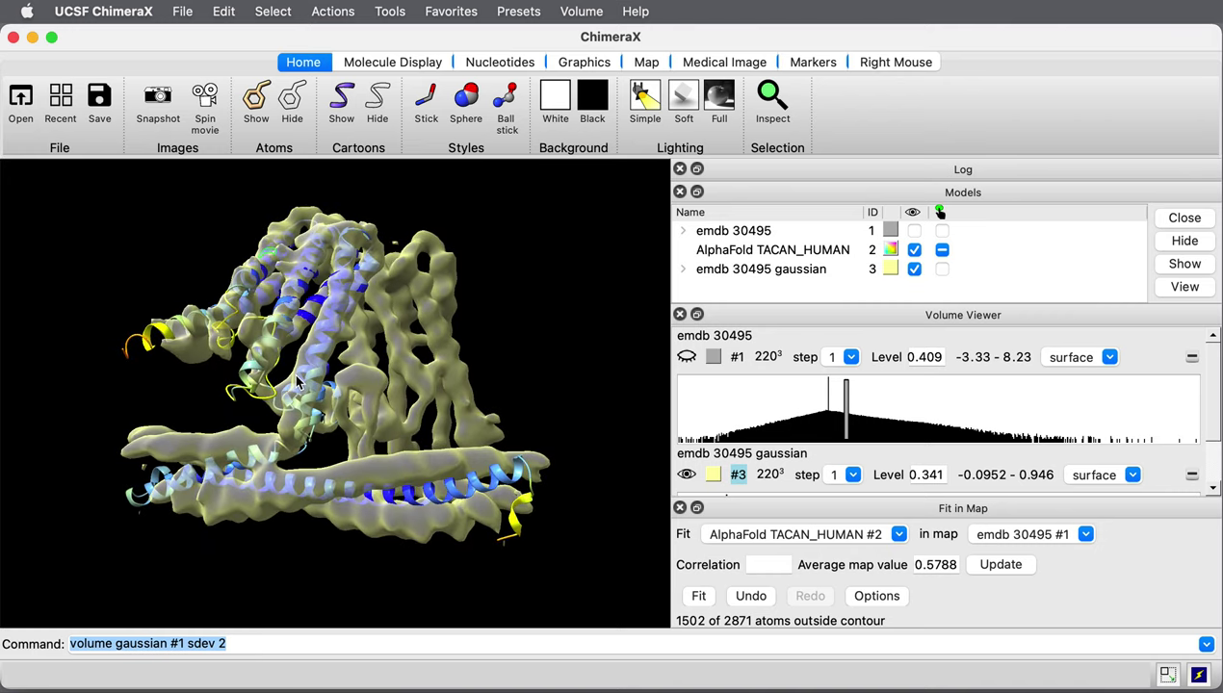
pyautogui.click(914, 269)
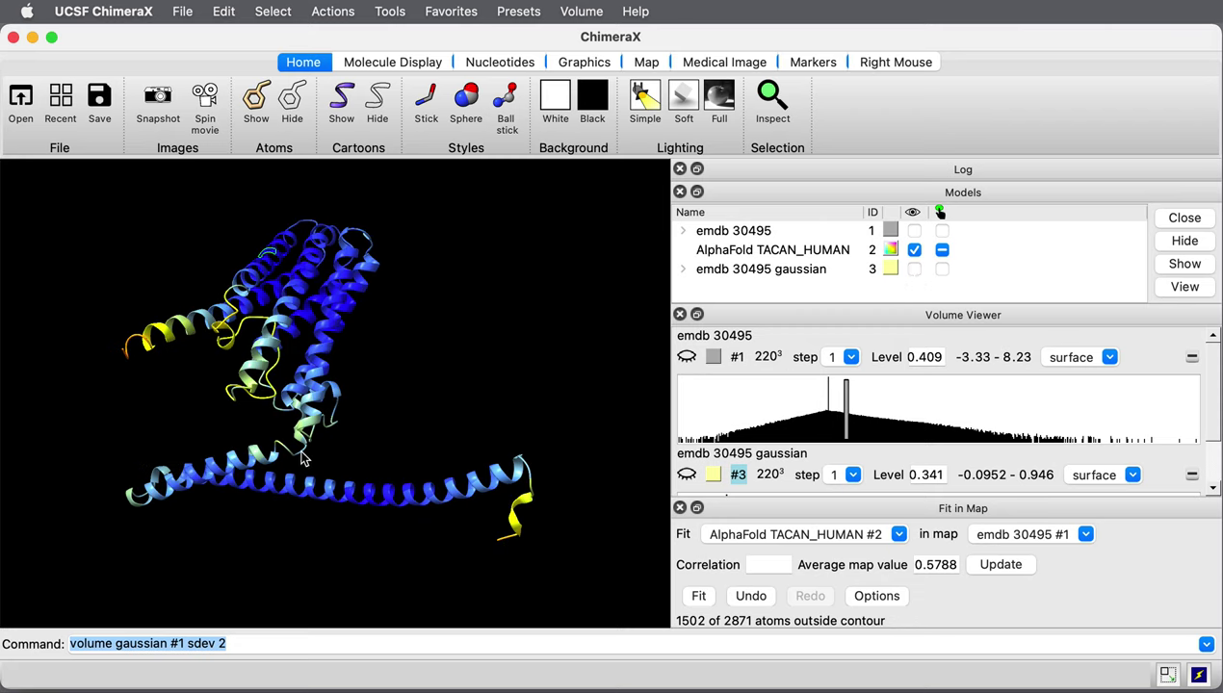
pyautogui.moveTo(301, 460)
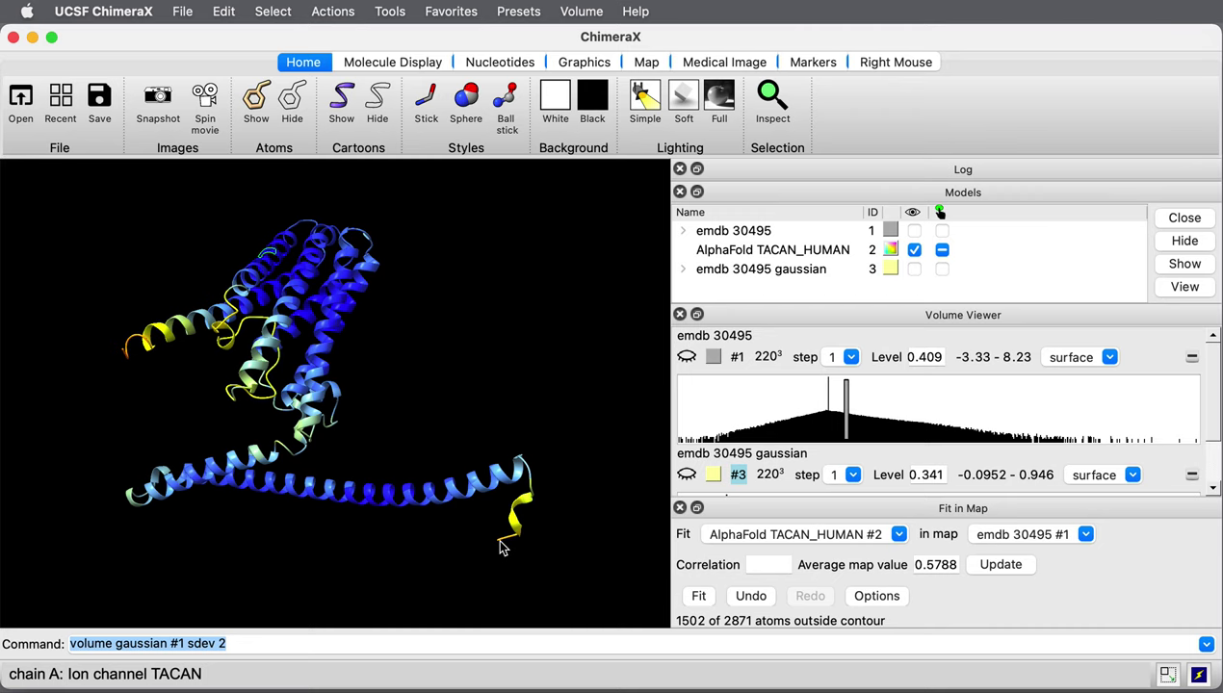
pyautogui.scroll(5, 499, 547)
pyautogui.hscroll(-10, 500, 547)
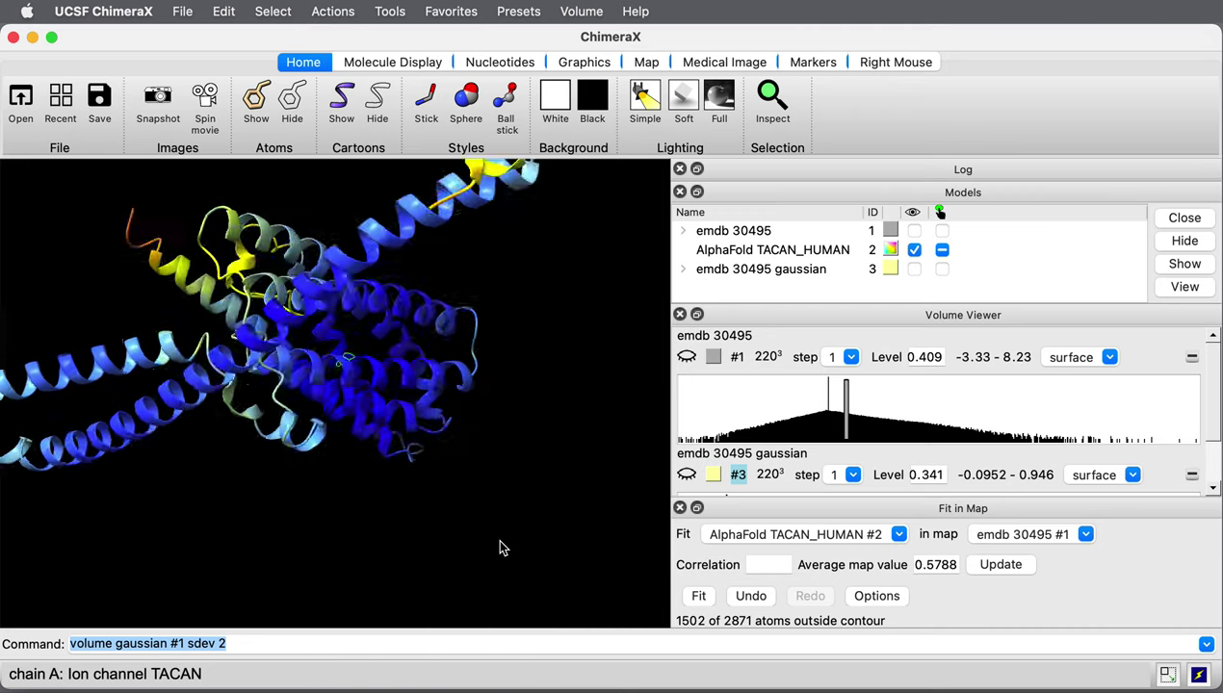
pyautogui.scroll(3, 500, 548)
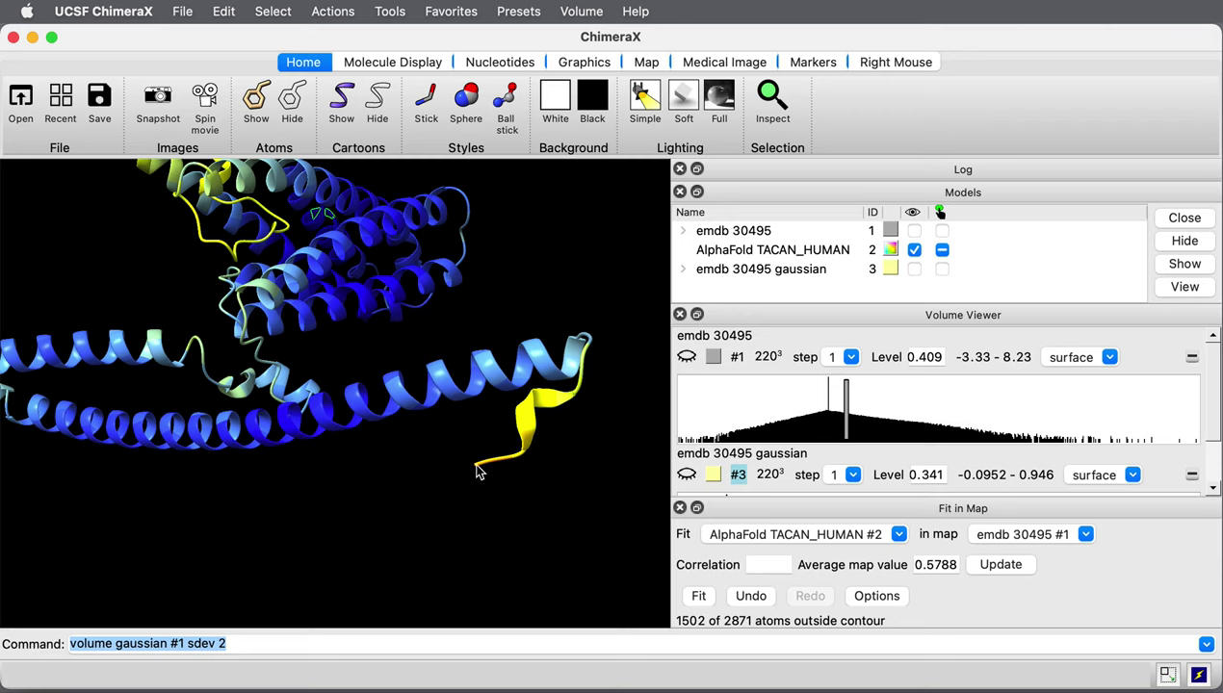
pyautogui.moveTo(478, 472)
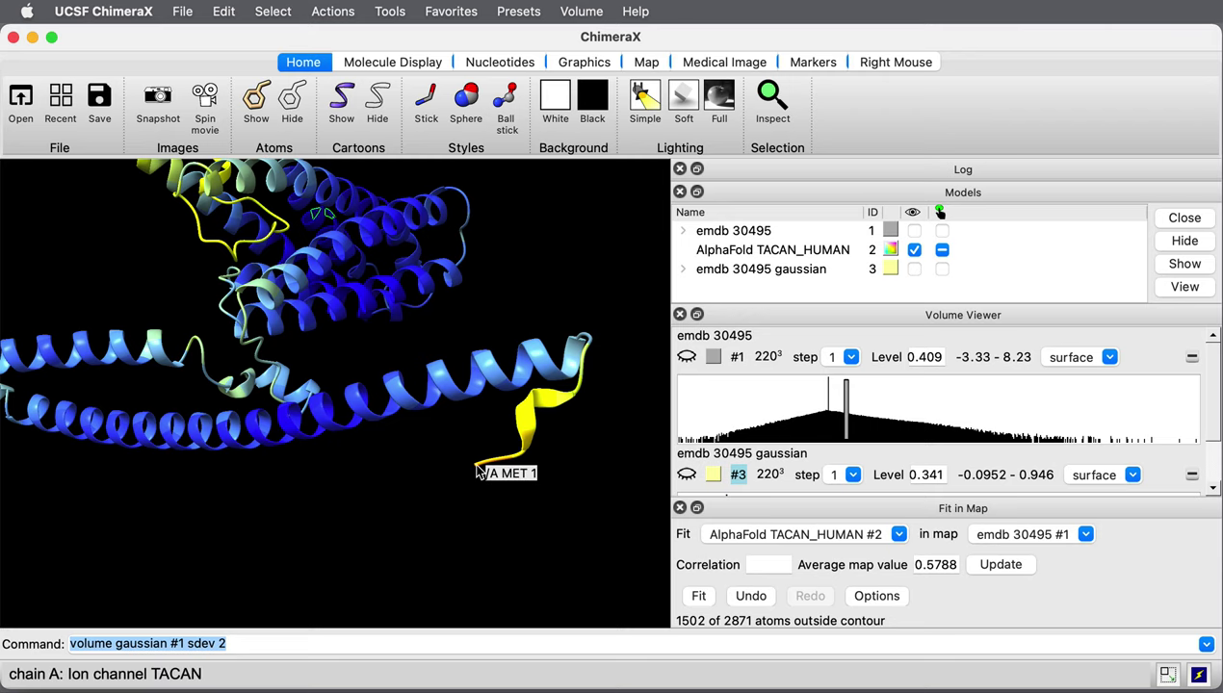
pyautogui.scroll(-5, 323, 431)
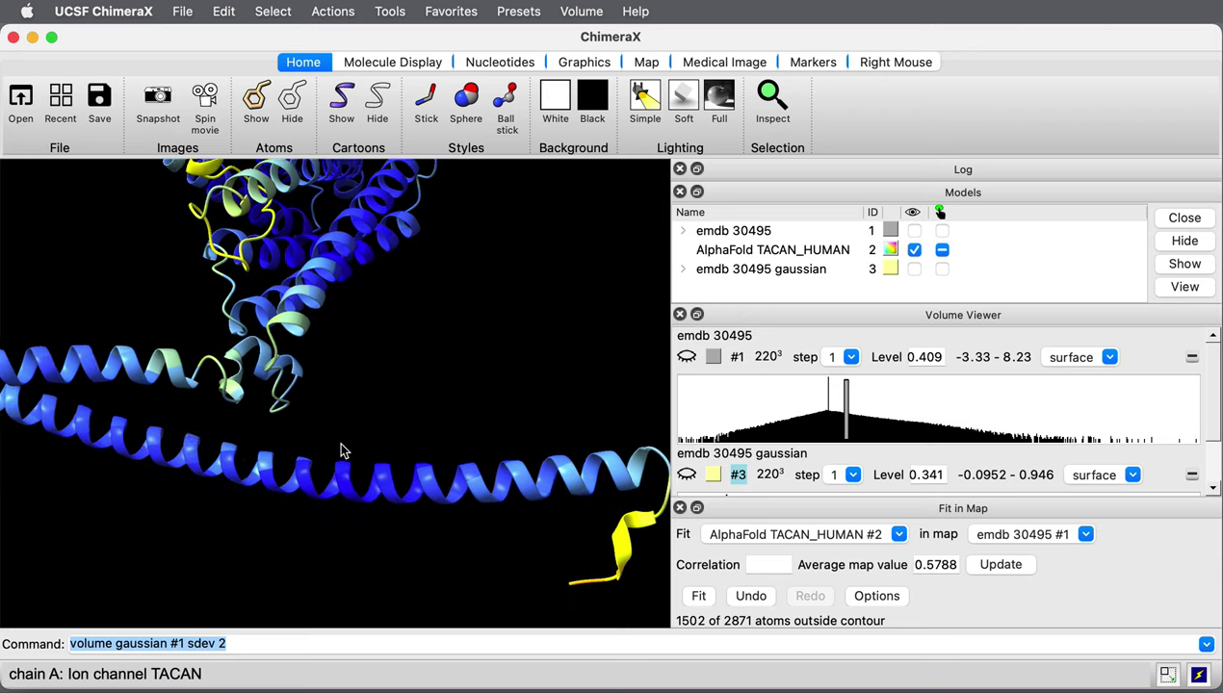
pyautogui.scroll(-5, 342, 451)
# Select residues 1–100 with 'sel :1-100' and show Gaussian map #3 again
pyautogui.write('sel :1-100')
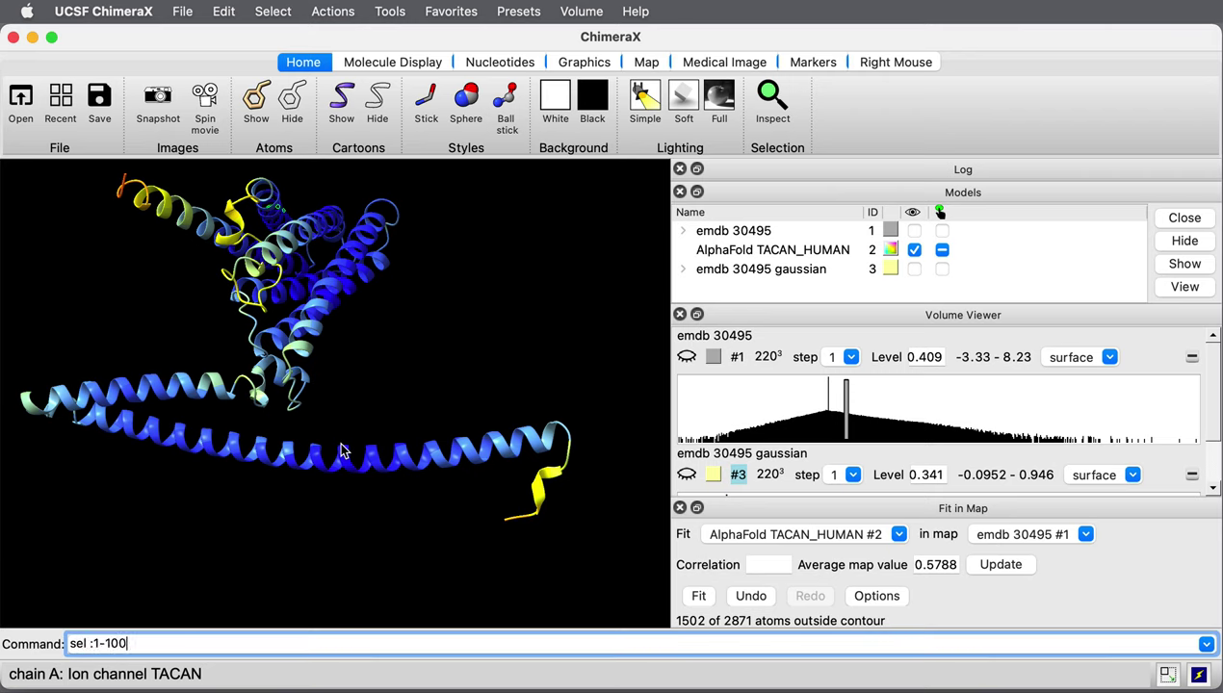
pyautogui.press('Return')
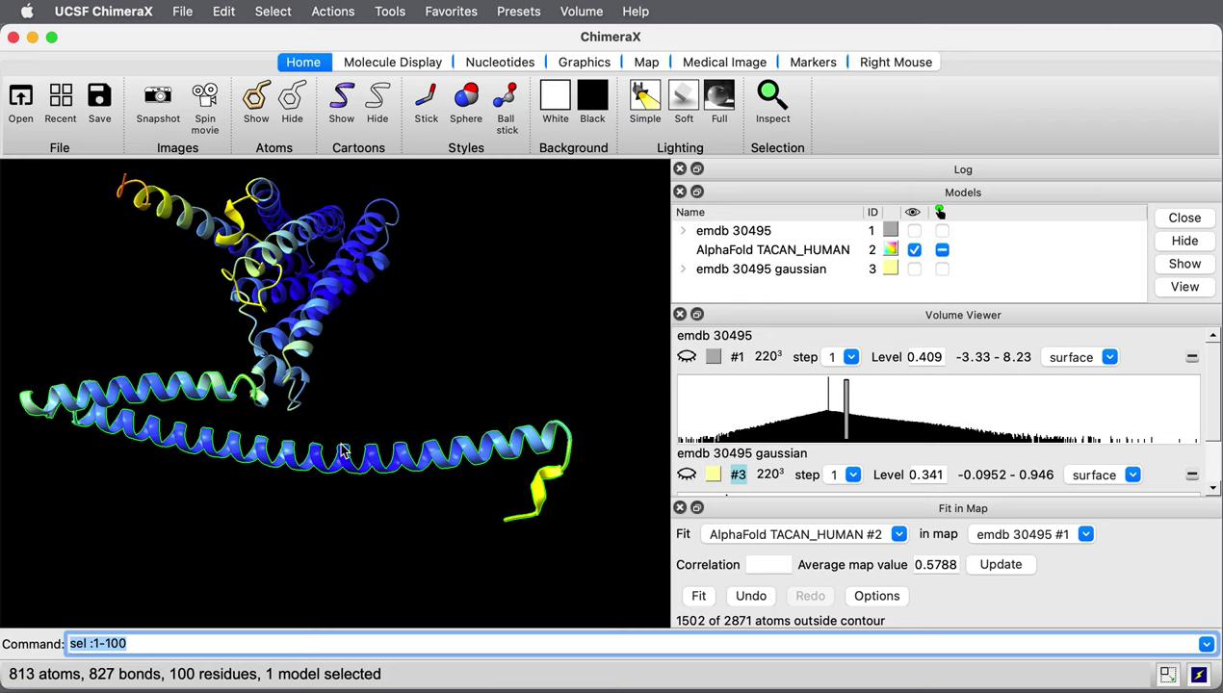
pyautogui.click(913, 270)
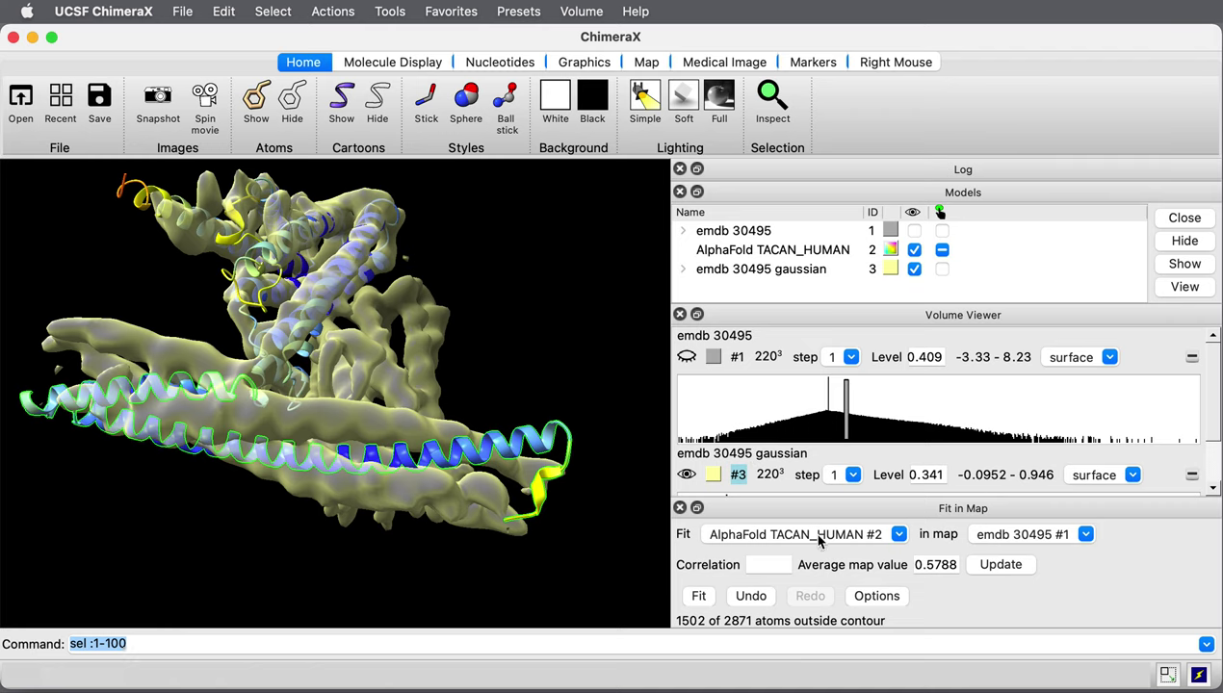
pyautogui.click(1008, 539)
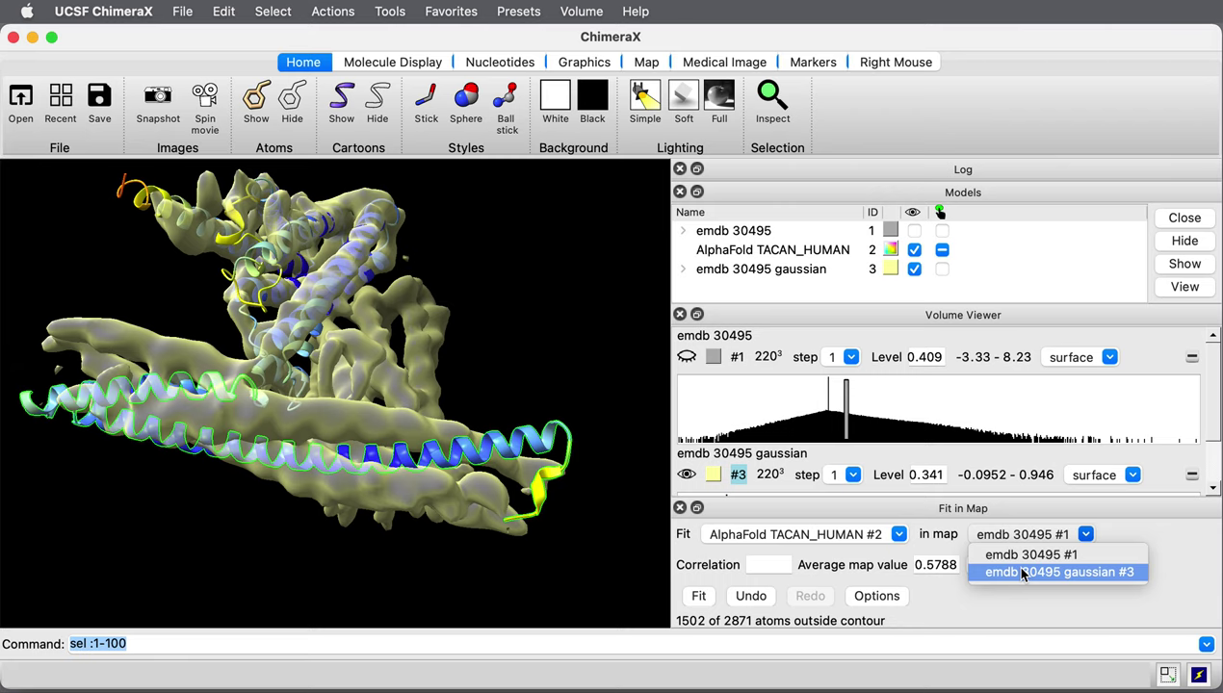
# In Fit in Map, target 'emdb 30495 gaussian #3' and fit only the selected atoms
pyautogui.click(1023, 573)
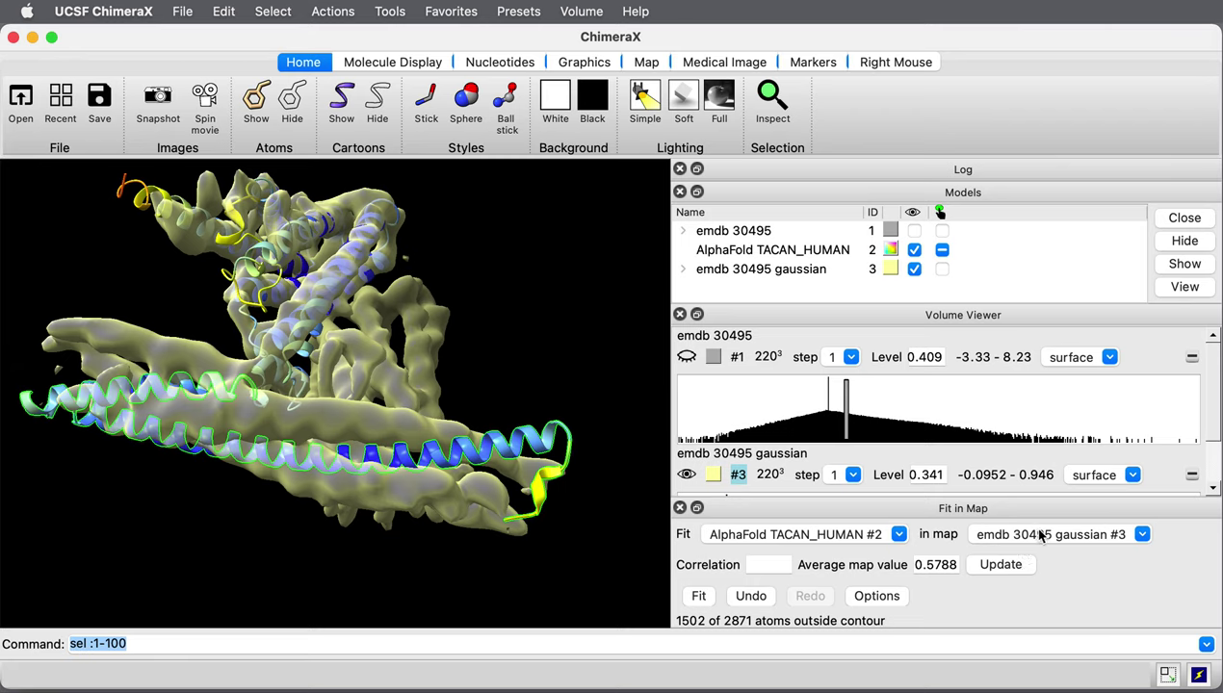
pyautogui.click(1040, 535)
pyautogui.click(851, 536)
pyautogui.click(851, 537)
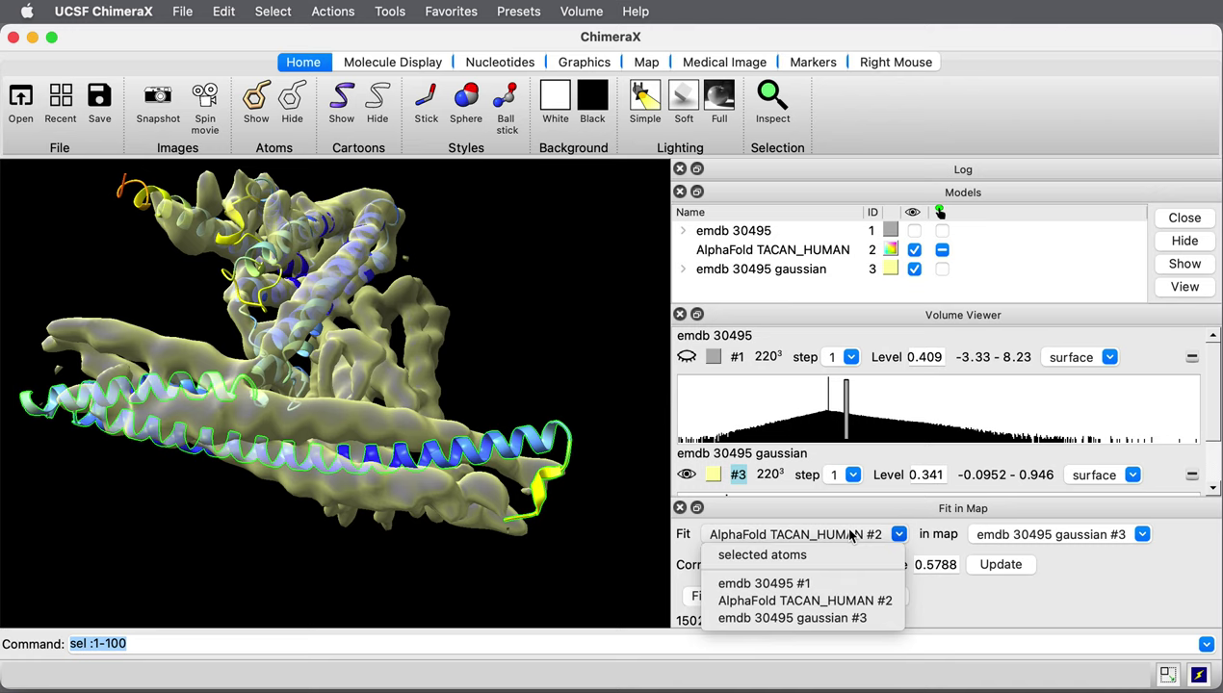
pyautogui.click(787, 556)
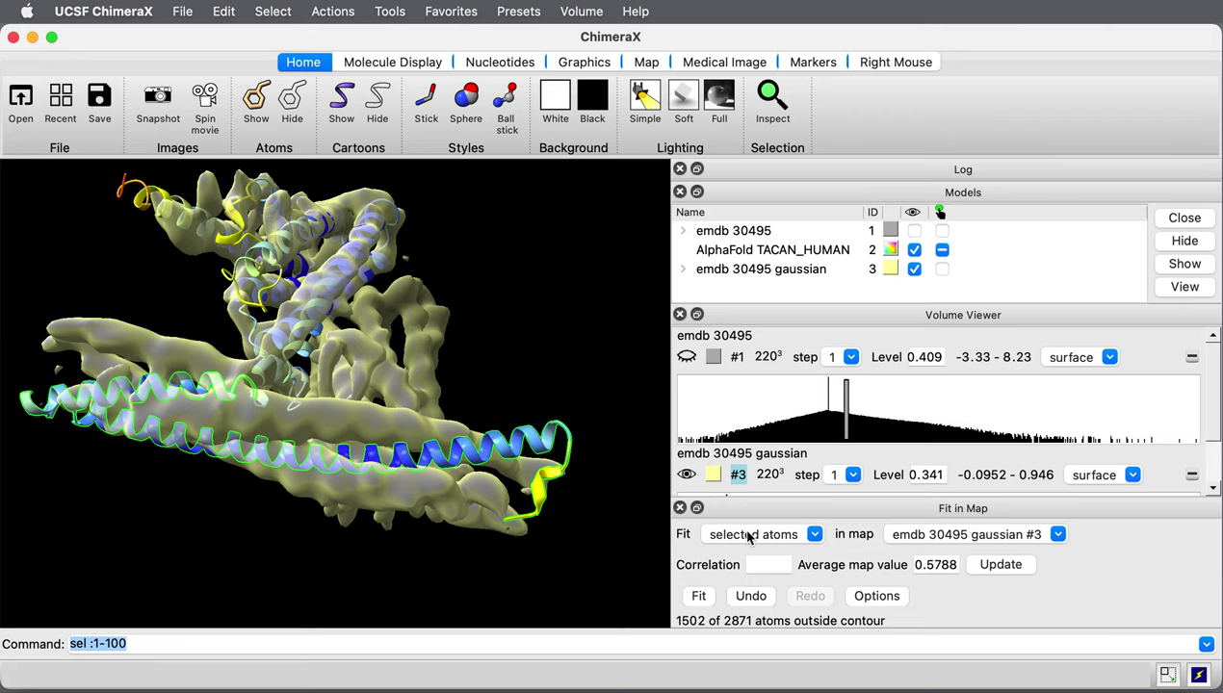
pyautogui.click(871, 596)
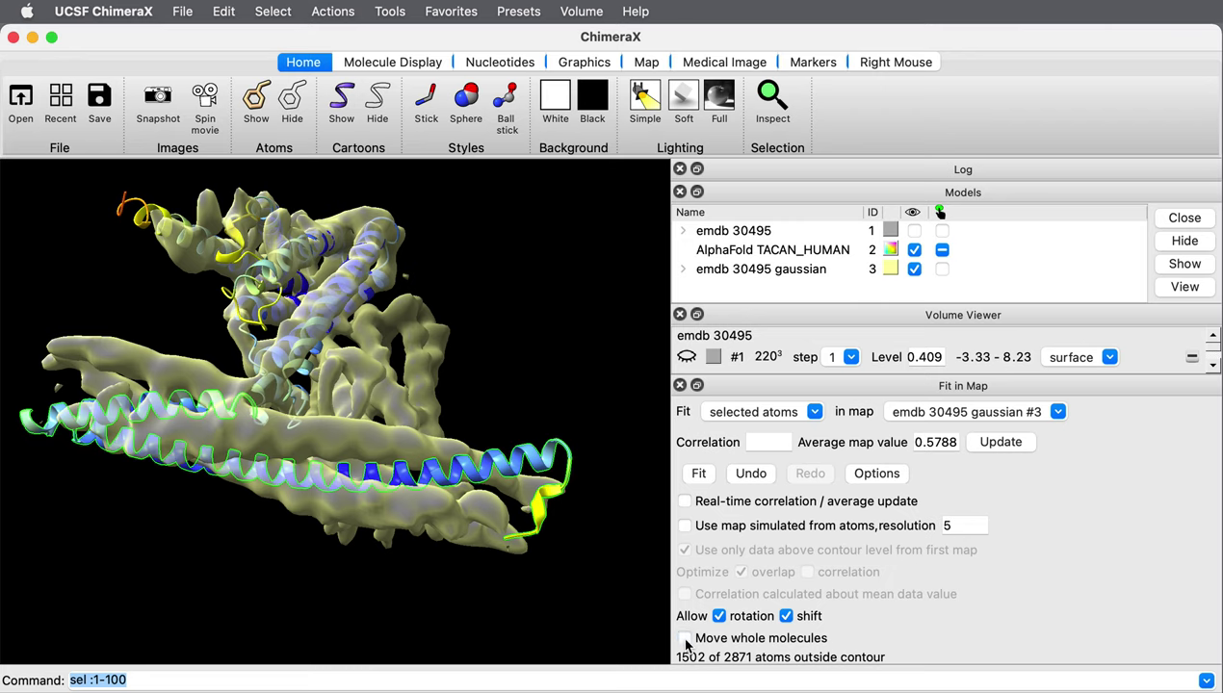
pyautogui.click(878, 476)
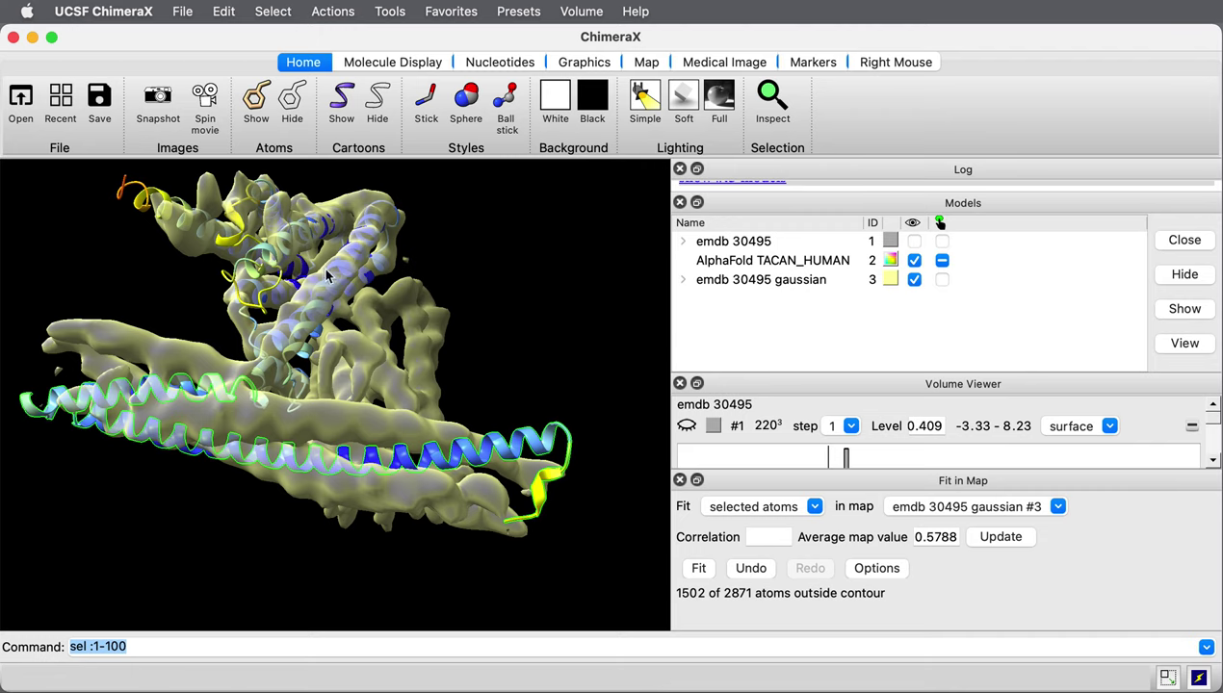
# Fit the selected residues into map #3, giving average map value 0.3346, and inspect the helices
pyautogui.click(699, 569)
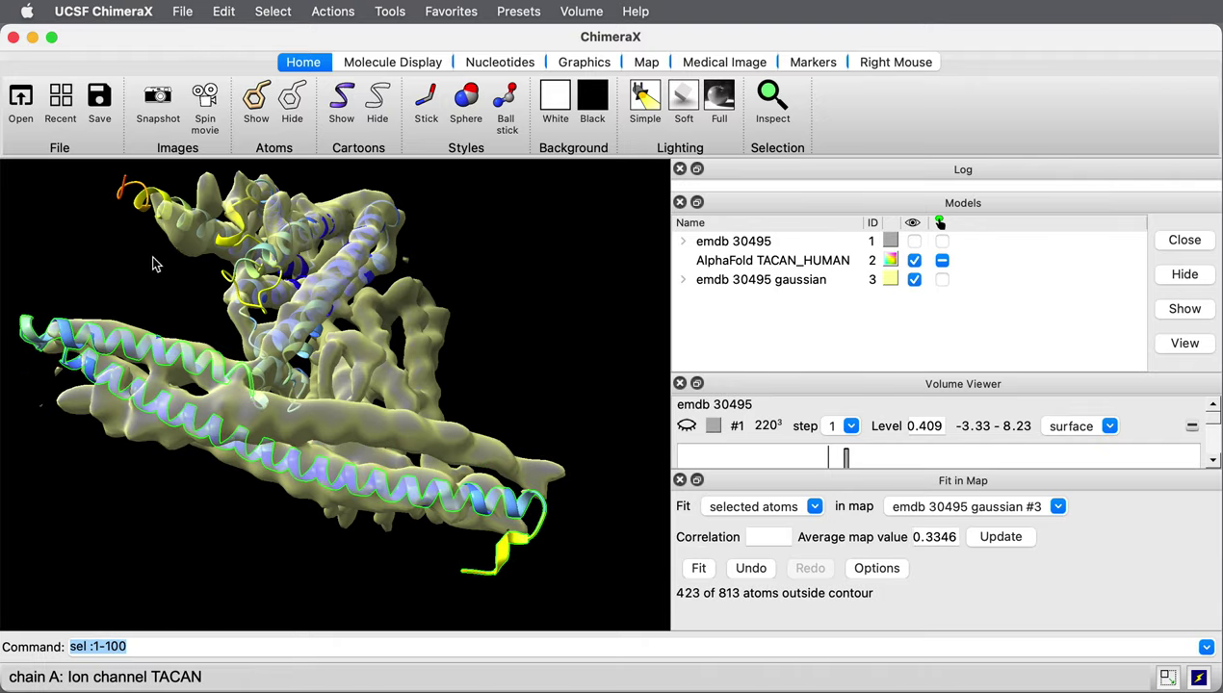
pyautogui.moveTo(236, 243); pyautogui.dragTo(211, 356)
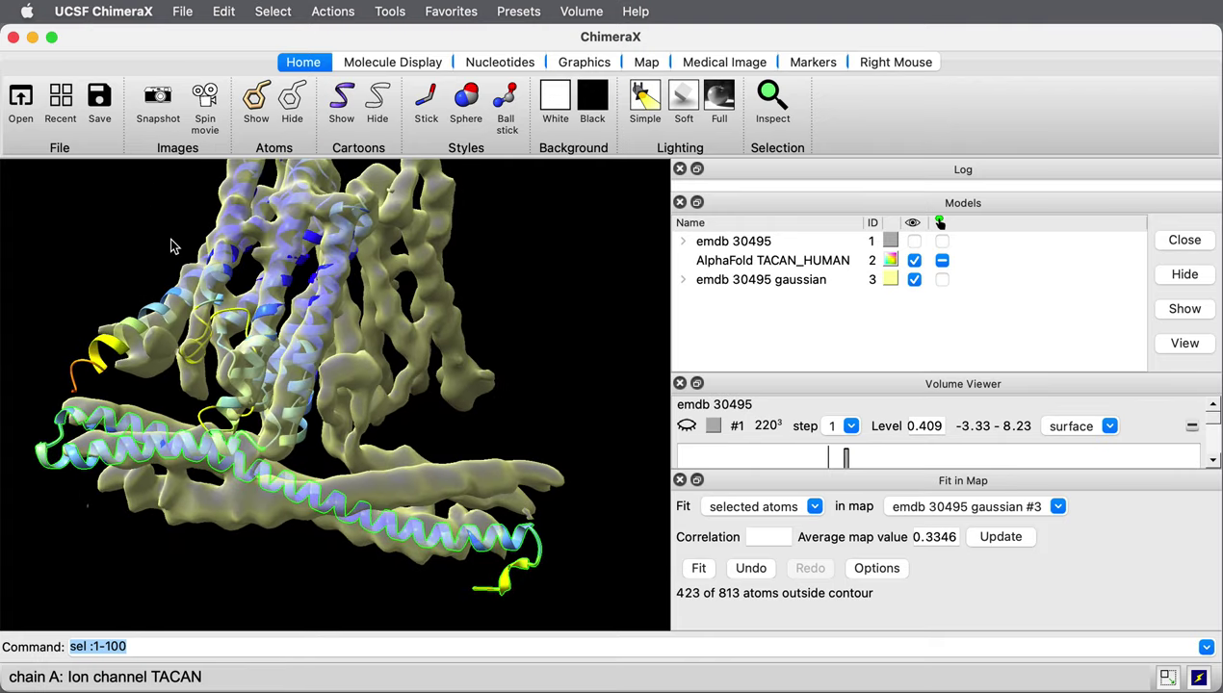
pyautogui.moveTo(470, 535); pyautogui.dragTo(347, 572)
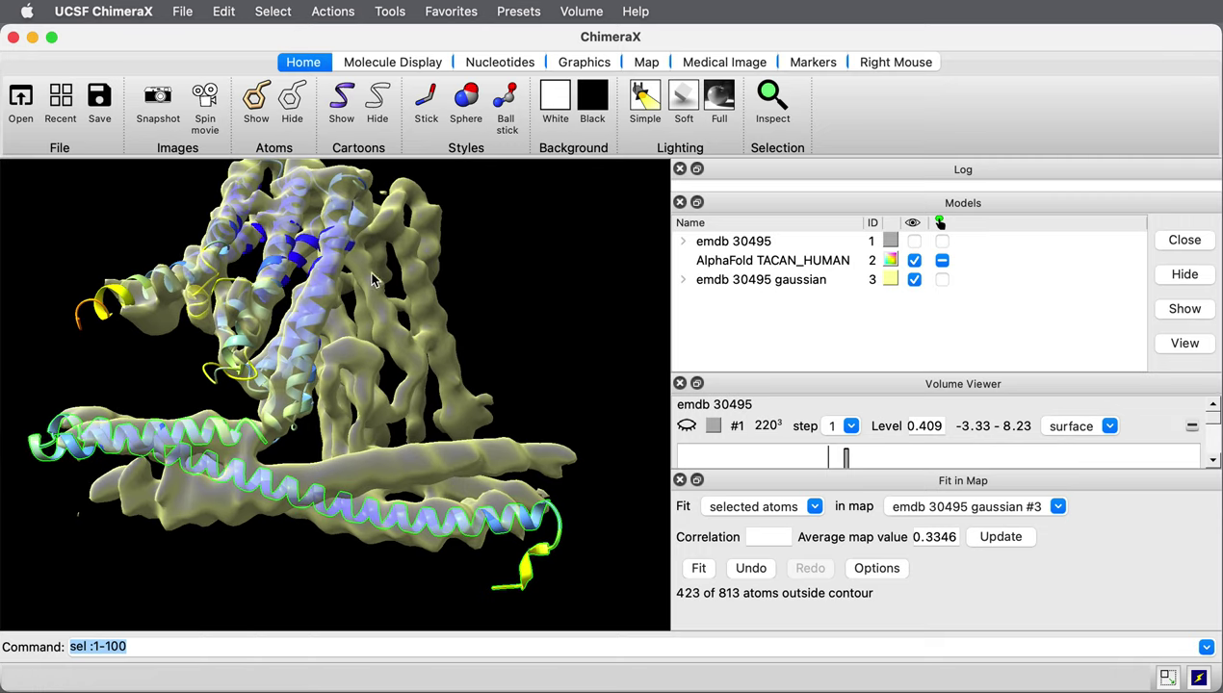
pyautogui.moveTo(475, 262); pyautogui.dragTo(458, 298)
pyautogui.scroll(-3, 458, 298)
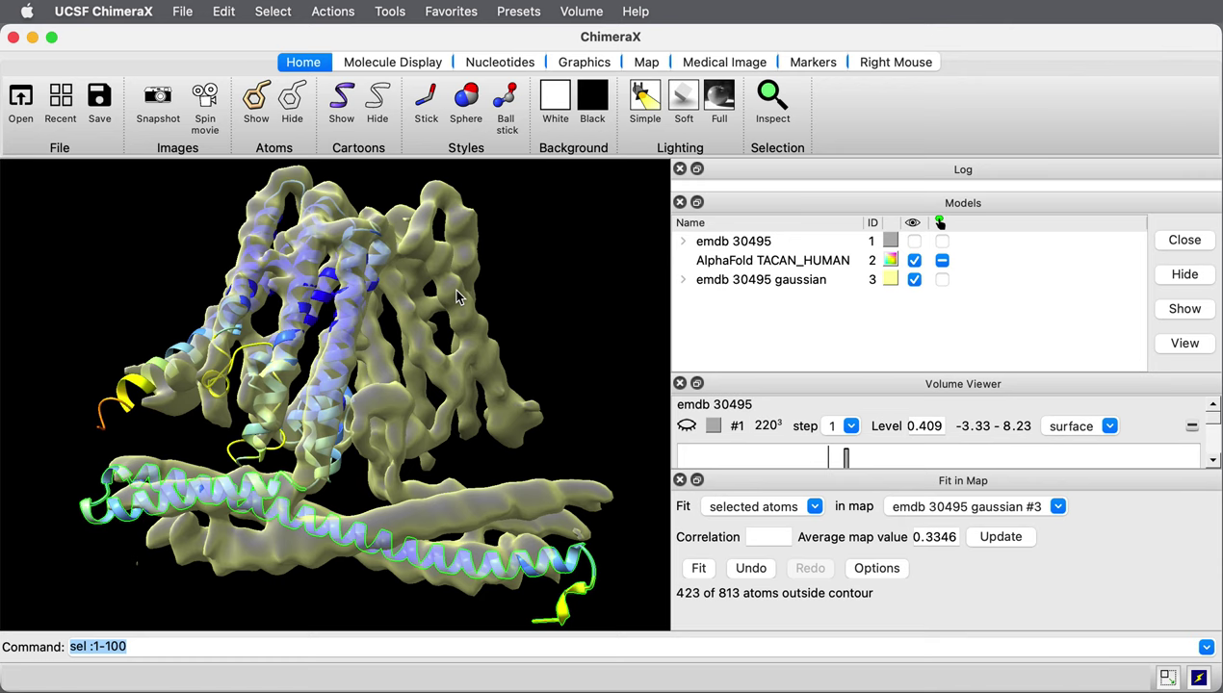
# Compare the refit against the original emdb 30495 map under soft lighting, then hide both maps
pyautogui.click(914, 279)
pyautogui.click(914, 241)
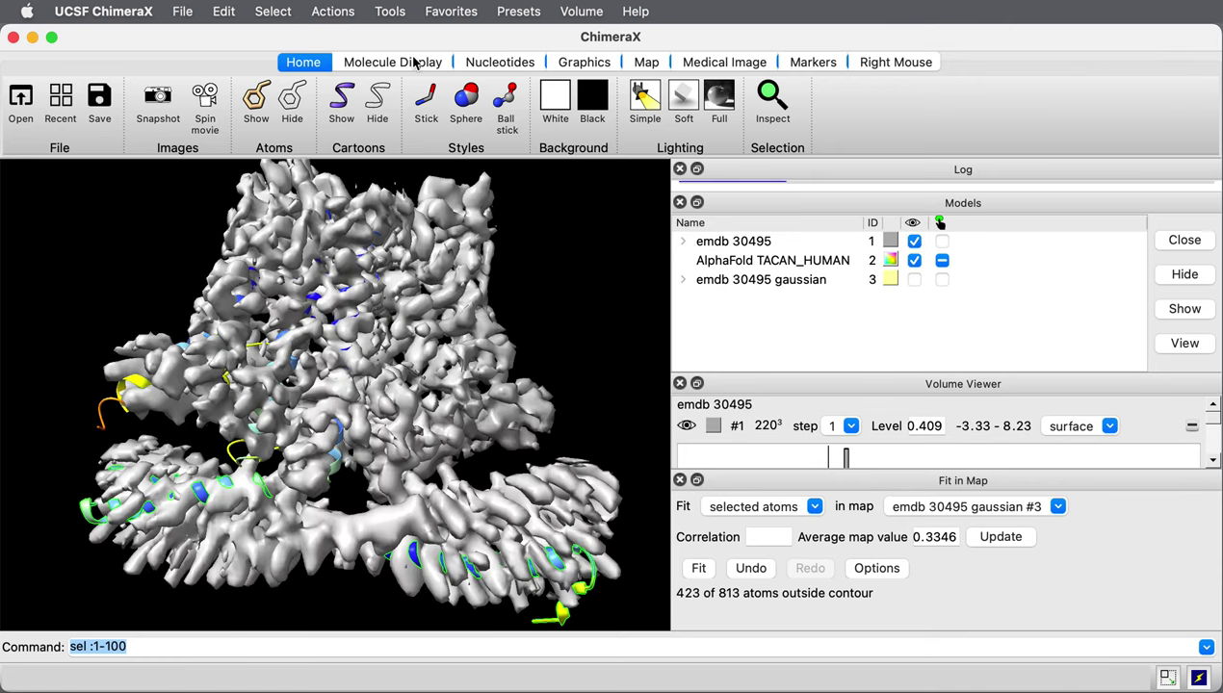
pyautogui.click(688, 101)
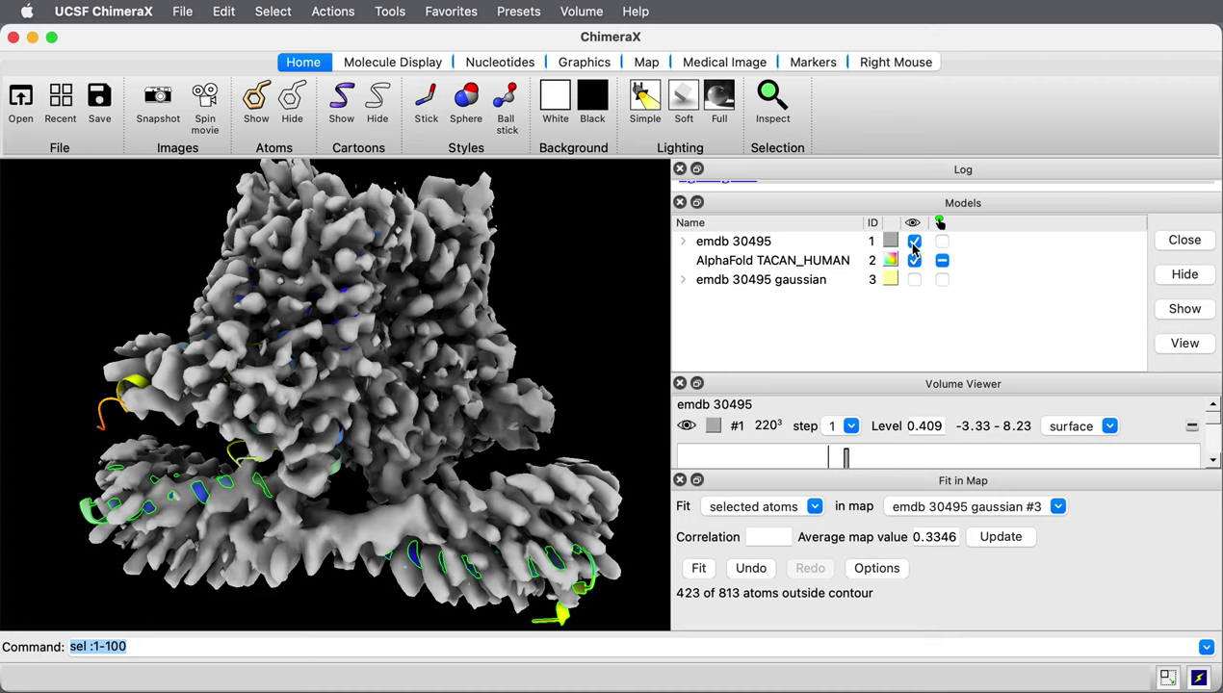
pyautogui.click(914, 241)
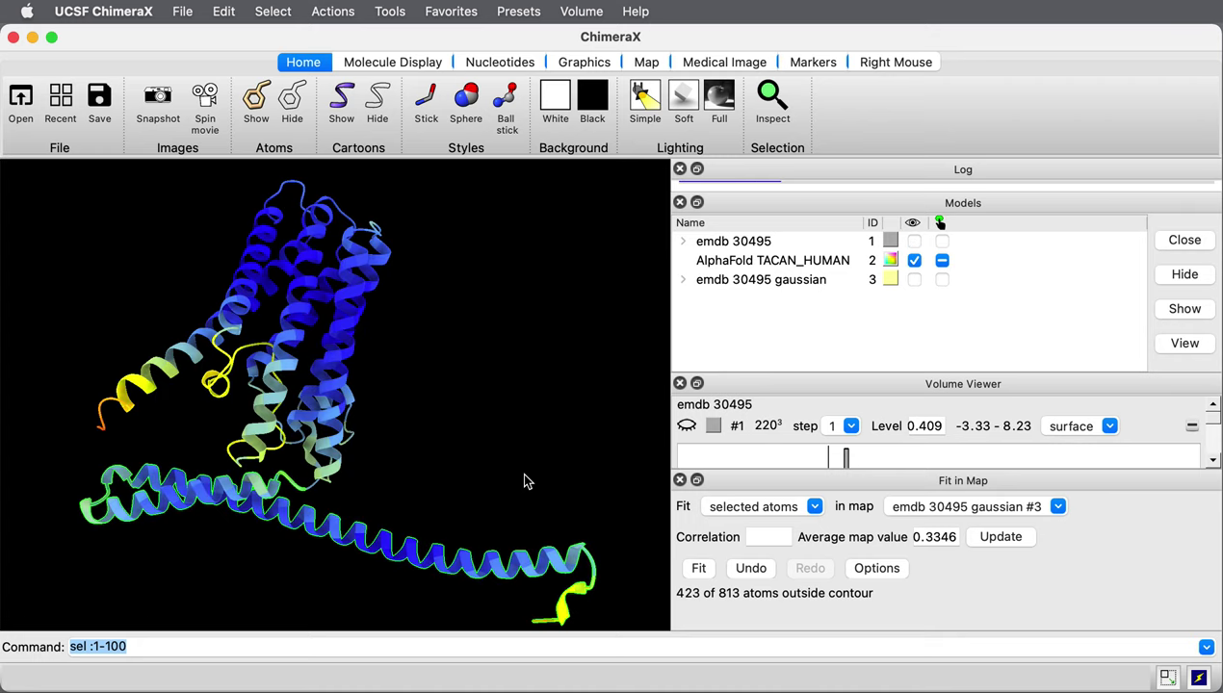
# Open deposited structure 7cxr as model #4 and rotate to see it overlaying the AlphaFold model
pyautogui.click(17, 647)
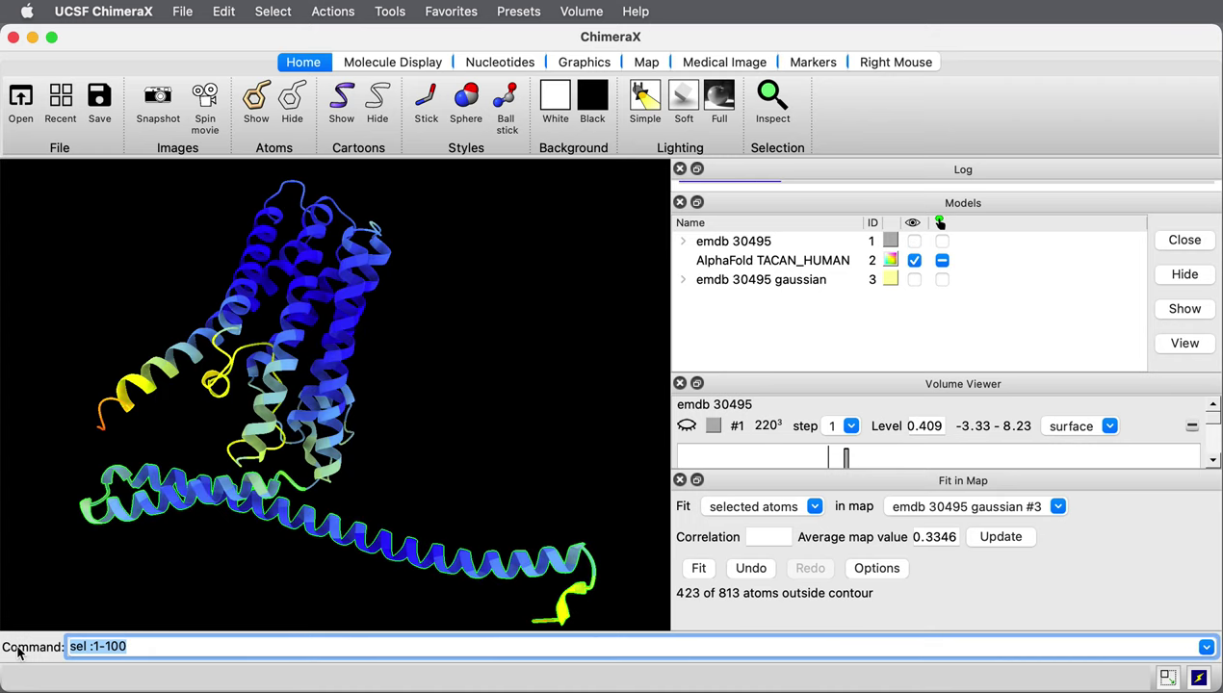
pyautogui.write('open 7')
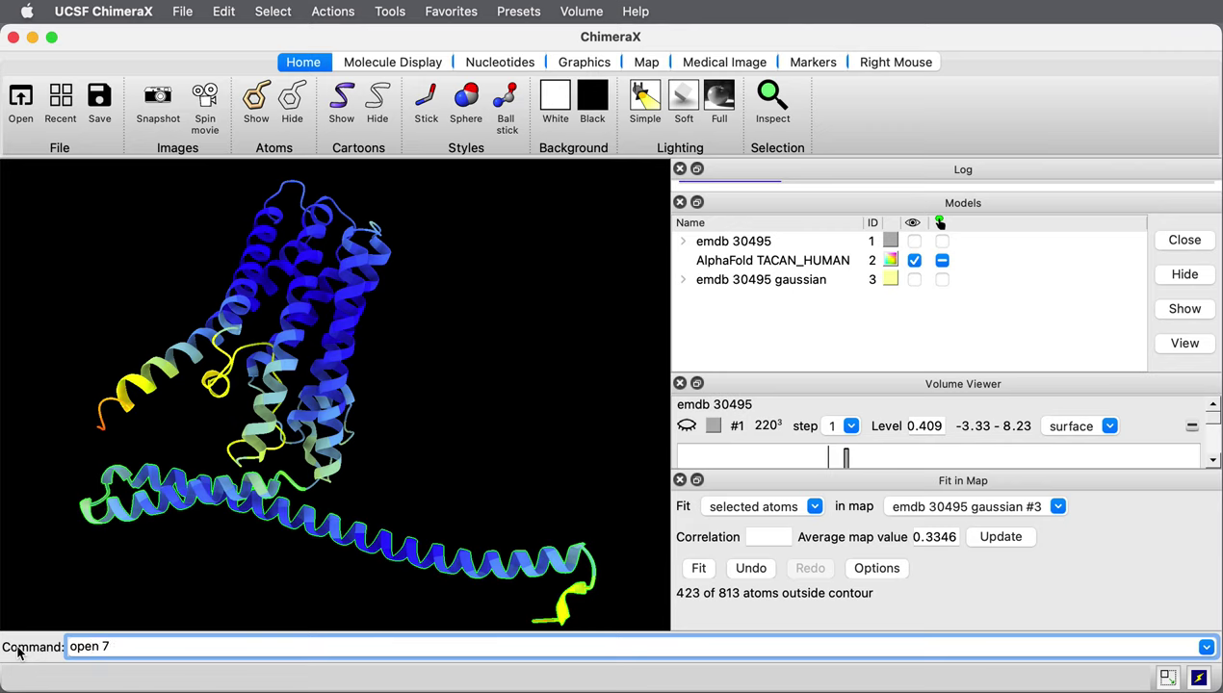
pyautogui.write('cxr')
pyautogui.press('Return')
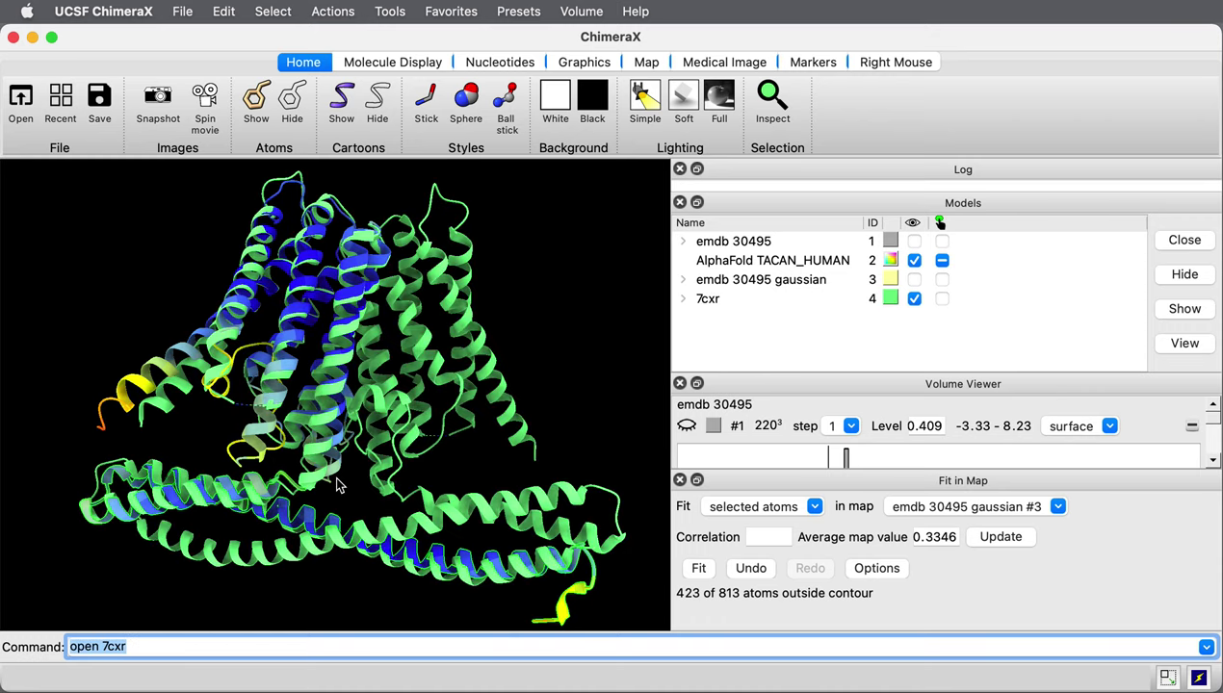
pyautogui.moveTo(338, 481); pyautogui.dragTo(276, 538)
pyautogui.moveTo(478, 327)
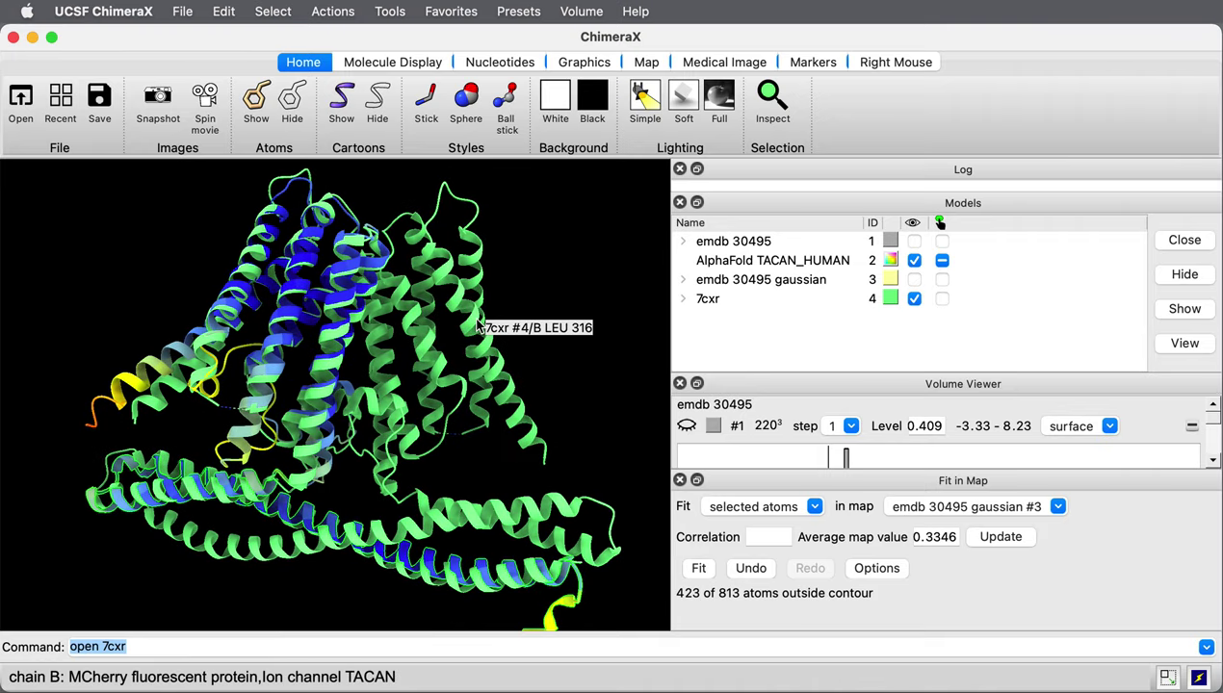
pyautogui.click(205, 646)
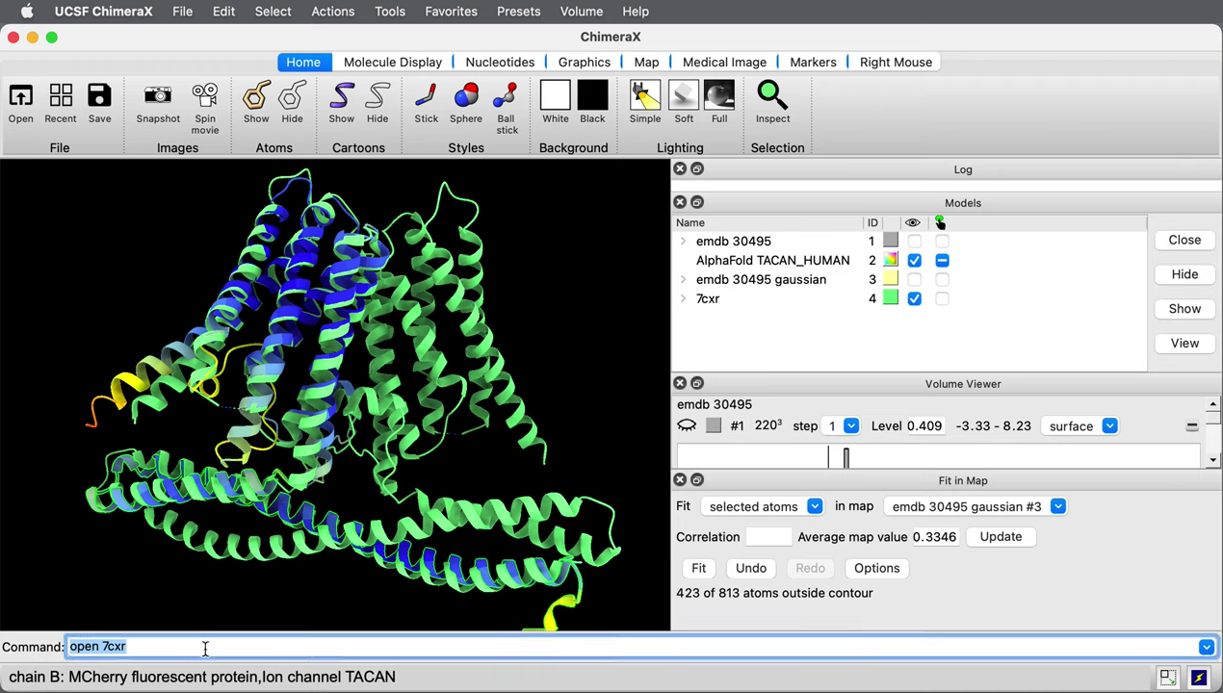
# Hide 7cxr chain B's ribbon and rotate to compare helix positions with the AlphaFold model
pyautogui.write('hide /')
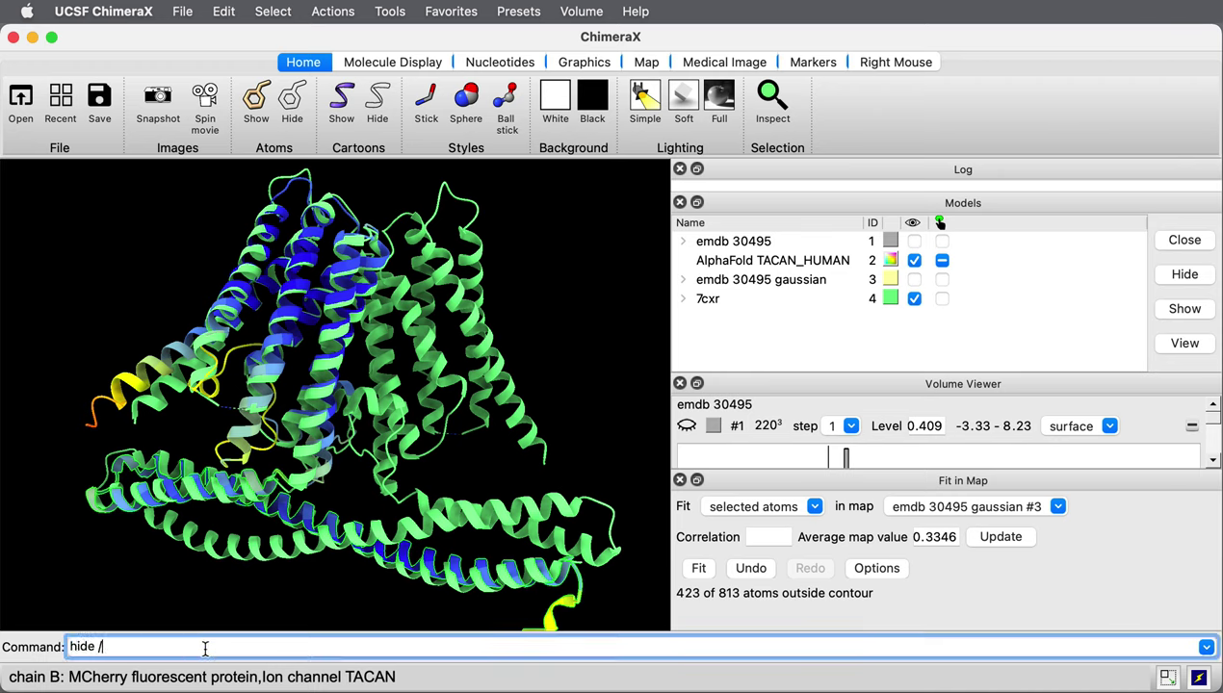
pyautogui.write('B rig')
pyautogui.write('bon')
pyautogui.press('Return')
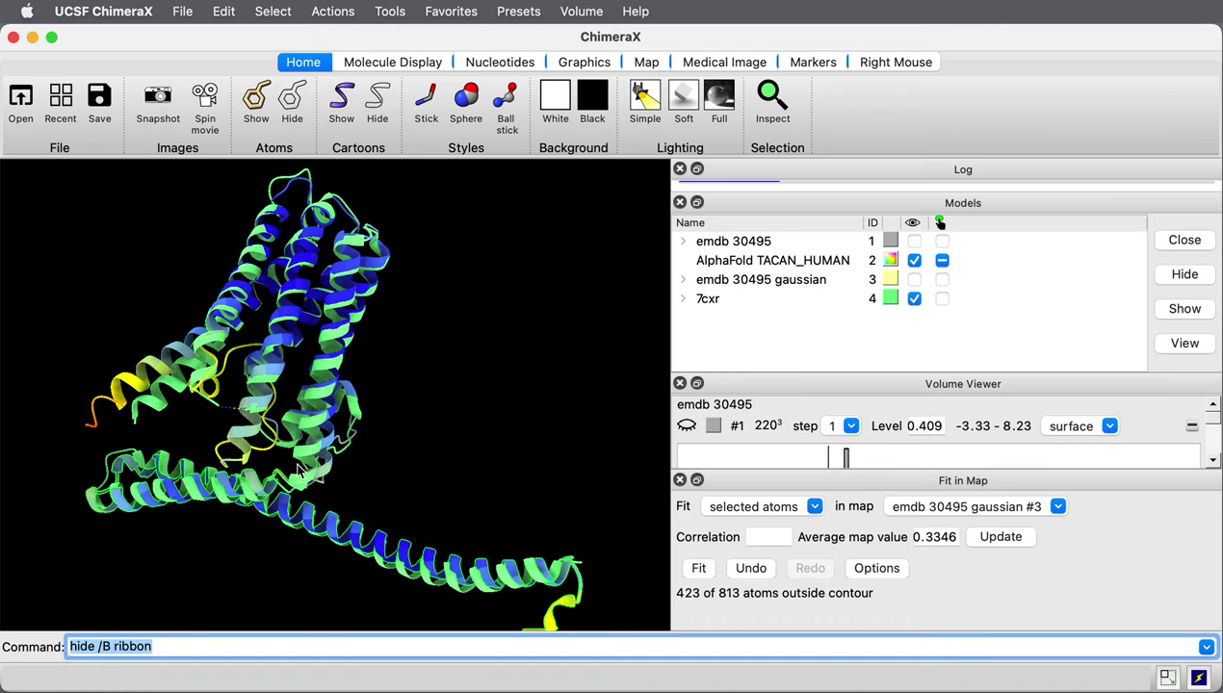
pyautogui.moveTo(306, 471); pyautogui.dragTo(322, 448)
pyautogui.moveTo(135, 389); pyautogui.dragTo(381, 428)
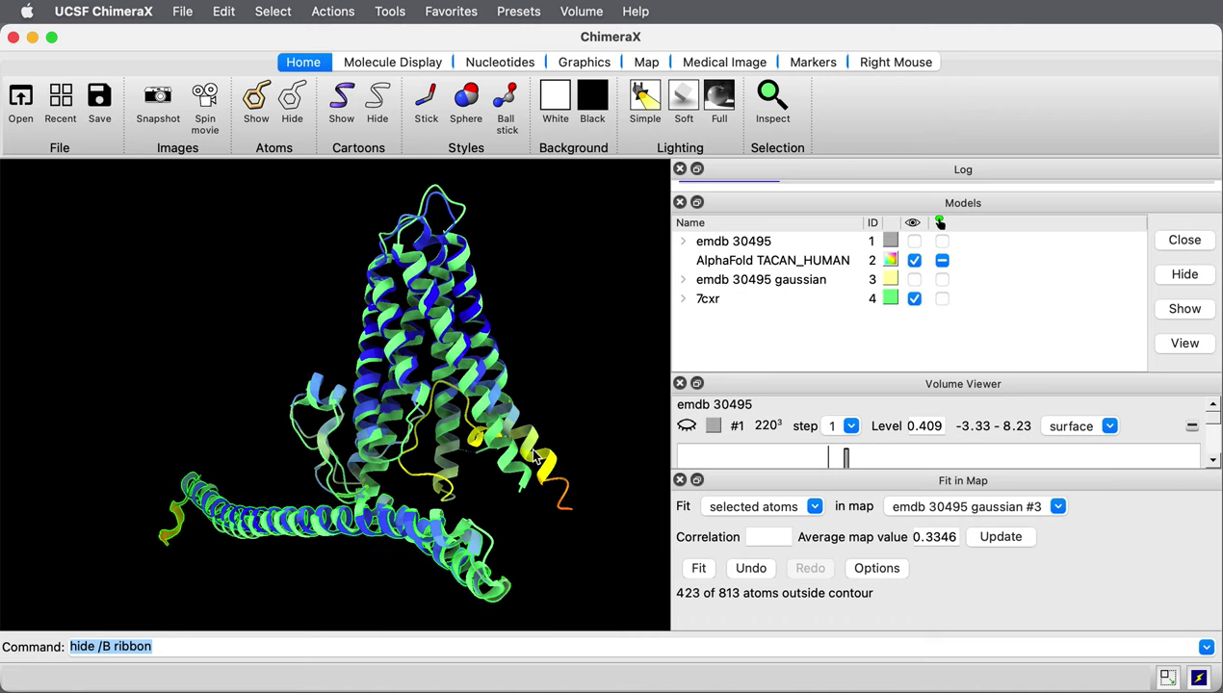
pyautogui.moveTo(557, 418); pyautogui.dragTo(556, 366)
pyautogui.moveTo(277, 440); pyautogui.dragTo(364, 562)
pyautogui.moveTo(592, 378); pyautogui.dragTo(595, 356)
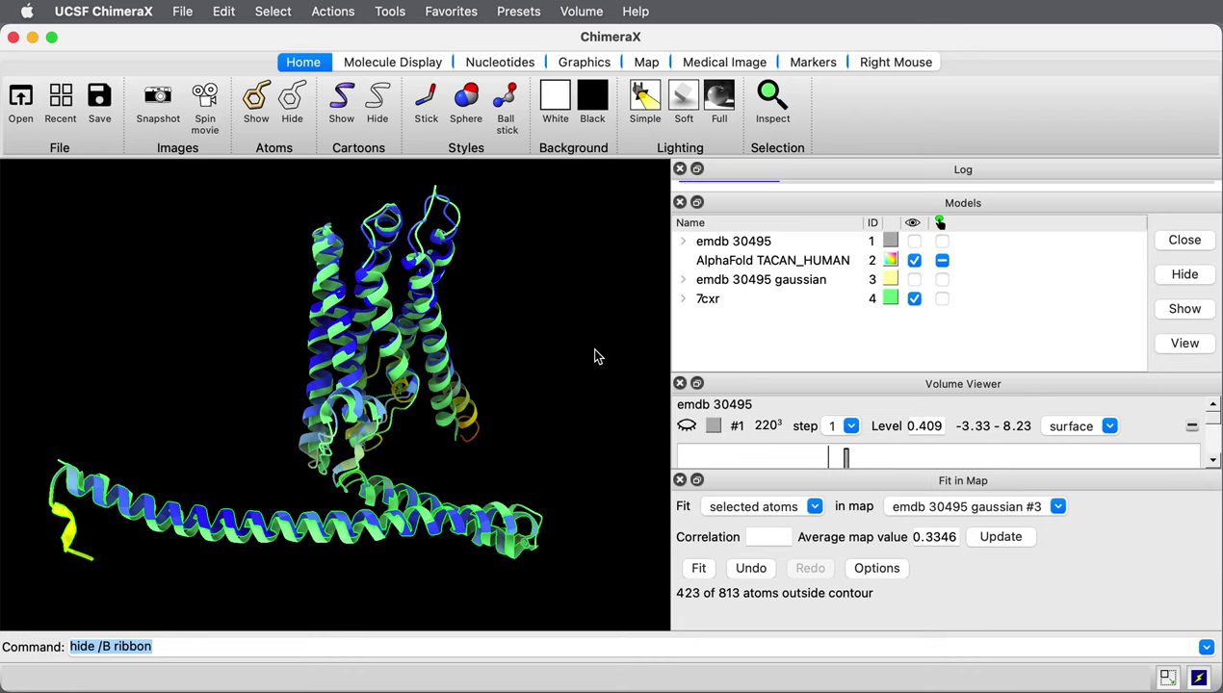